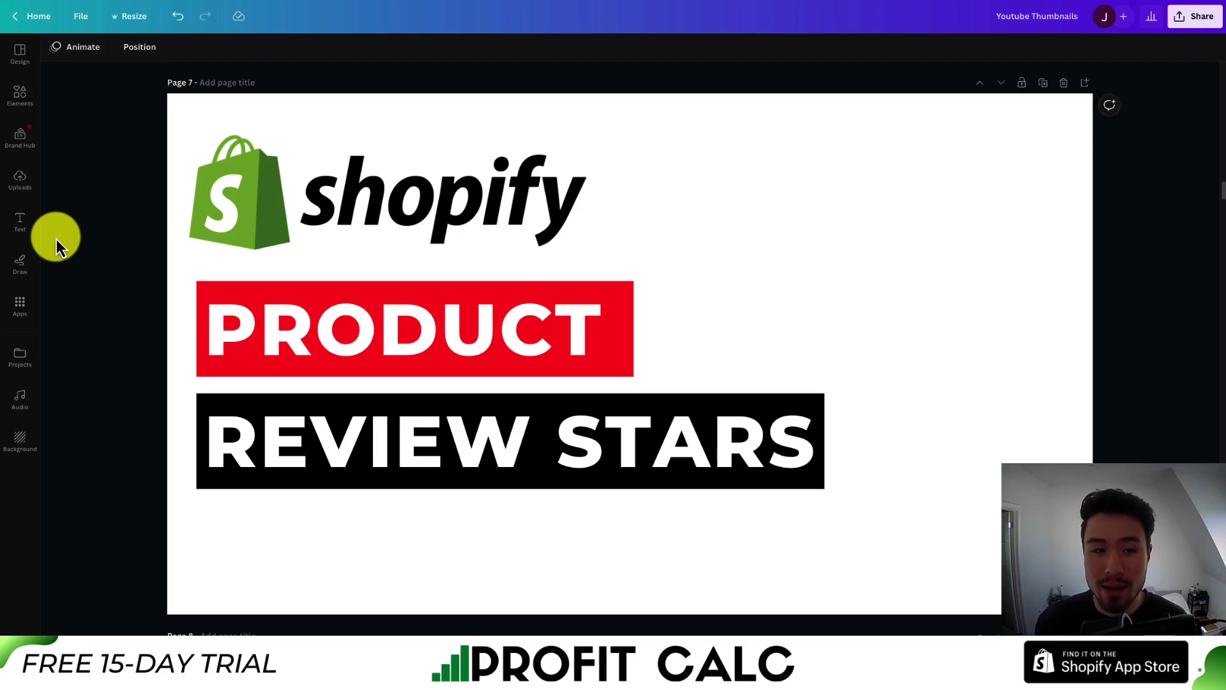
- Highlight the Judge.me app name, key features and Request Reviews heading on its home page
scroll(145, 272, "up", 1)
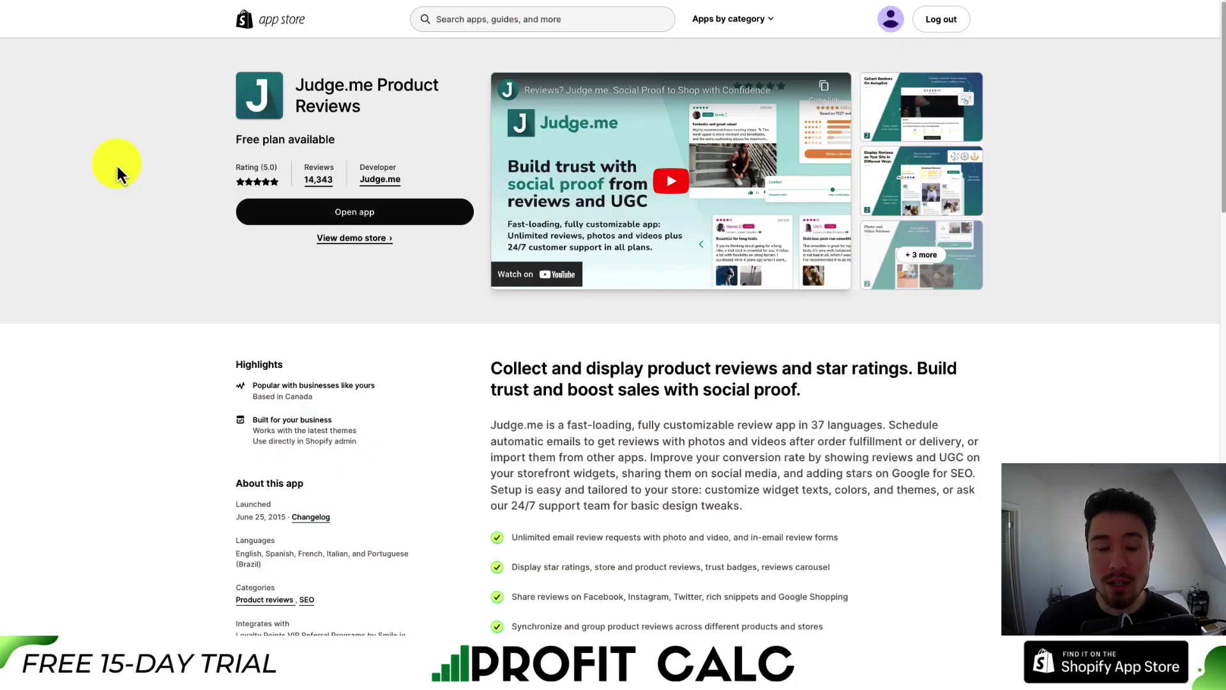
left_click_drag(306, 85, 354, 120)
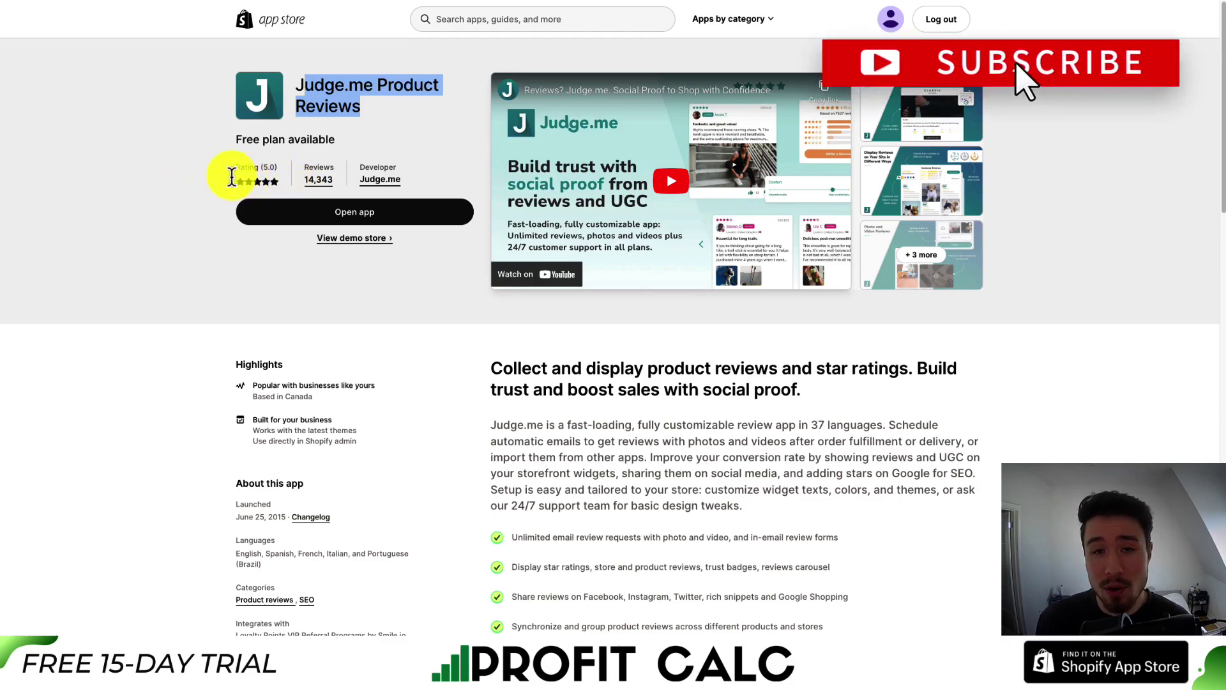
scroll(232, 177, "down", 8)
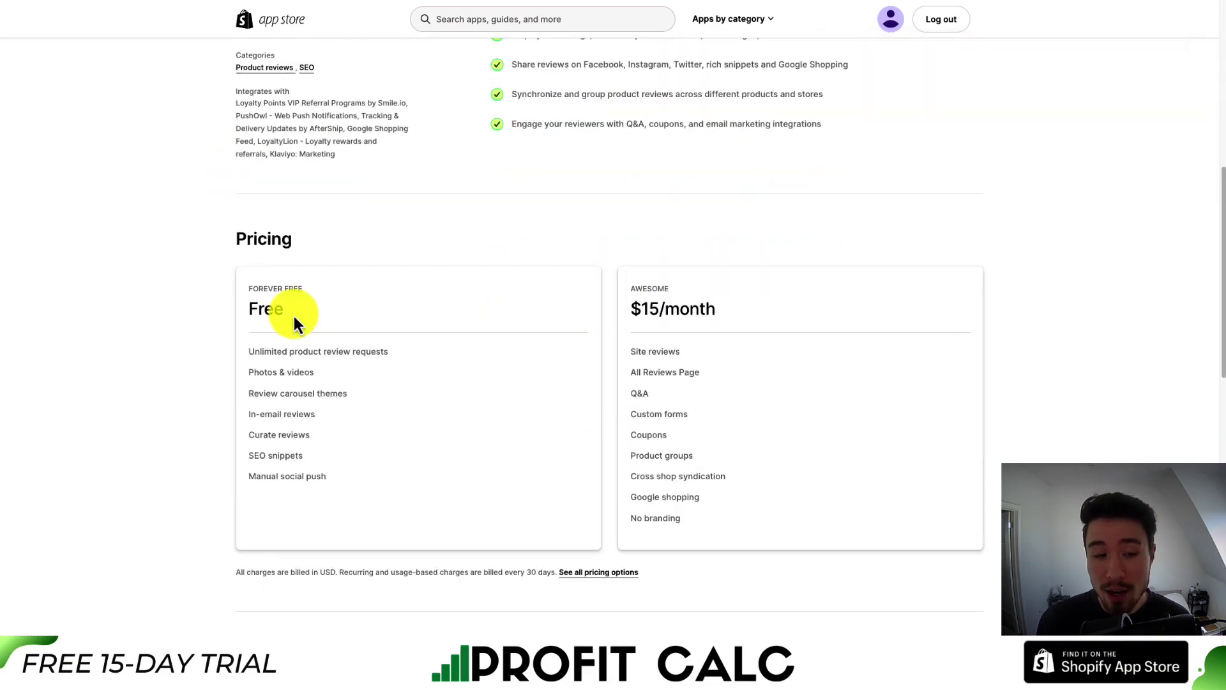
left_click_drag(260, 351, 391, 363)
left_click_drag(319, 374, 294, 374)
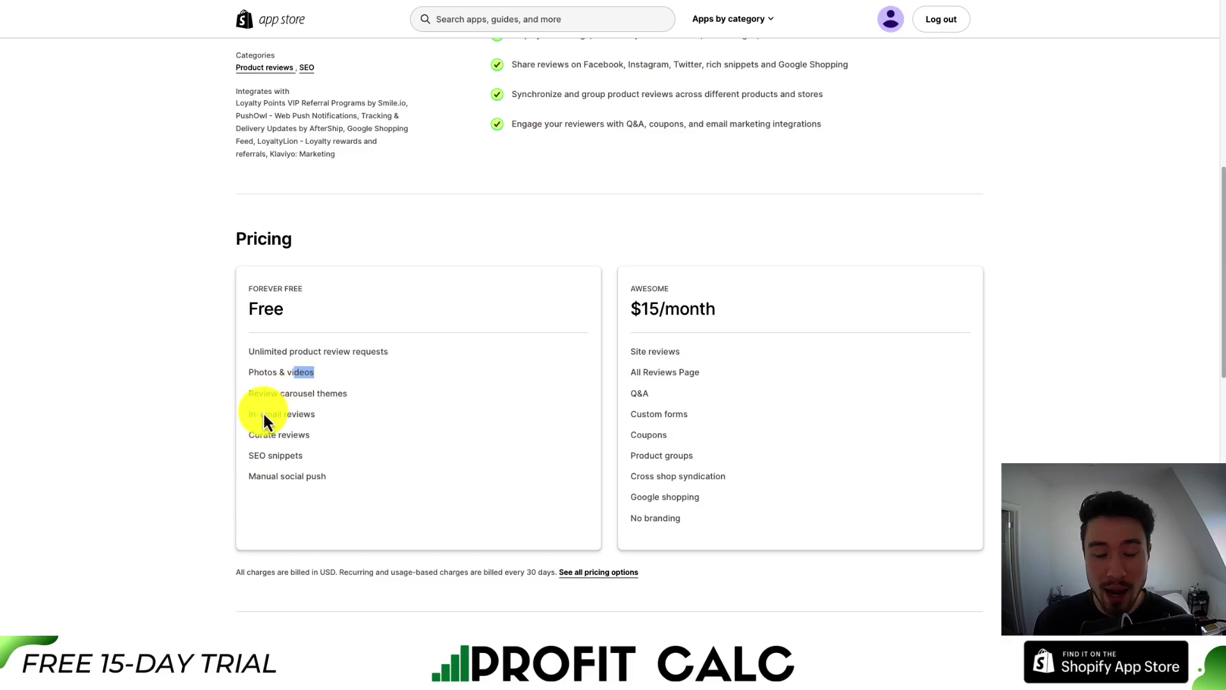
scroll(254, 298, "up", 8)
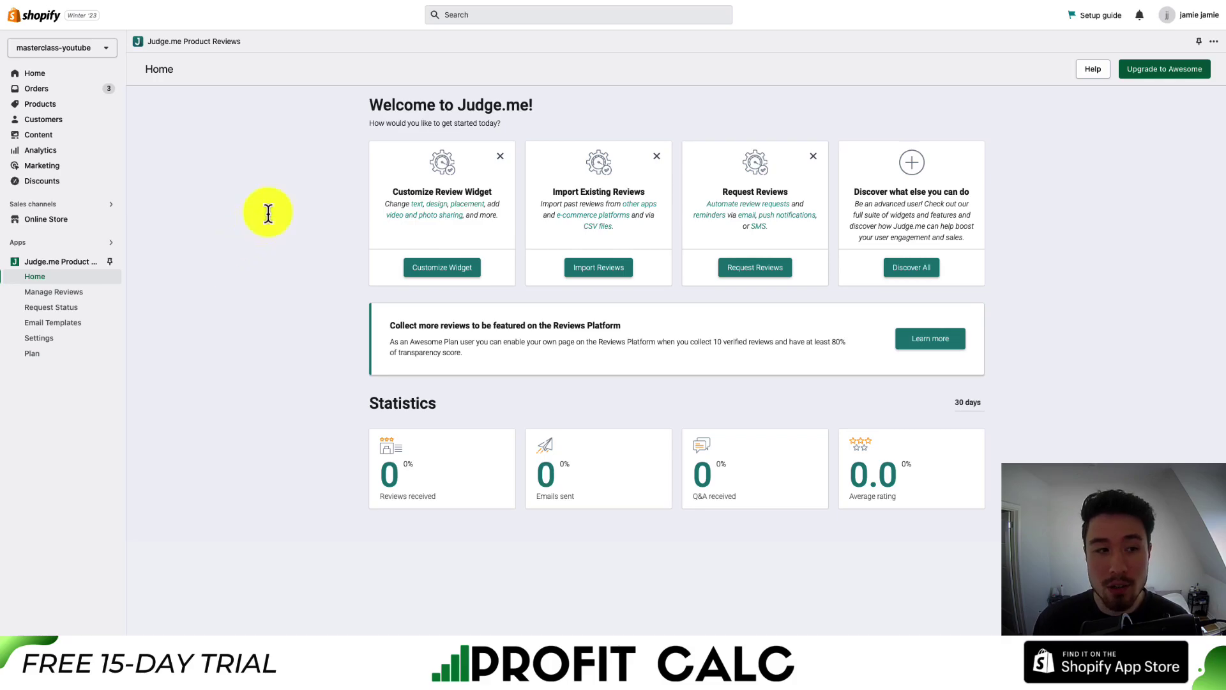
left_click_drag(392, 106, 529, 106)
left_click(292, 127)
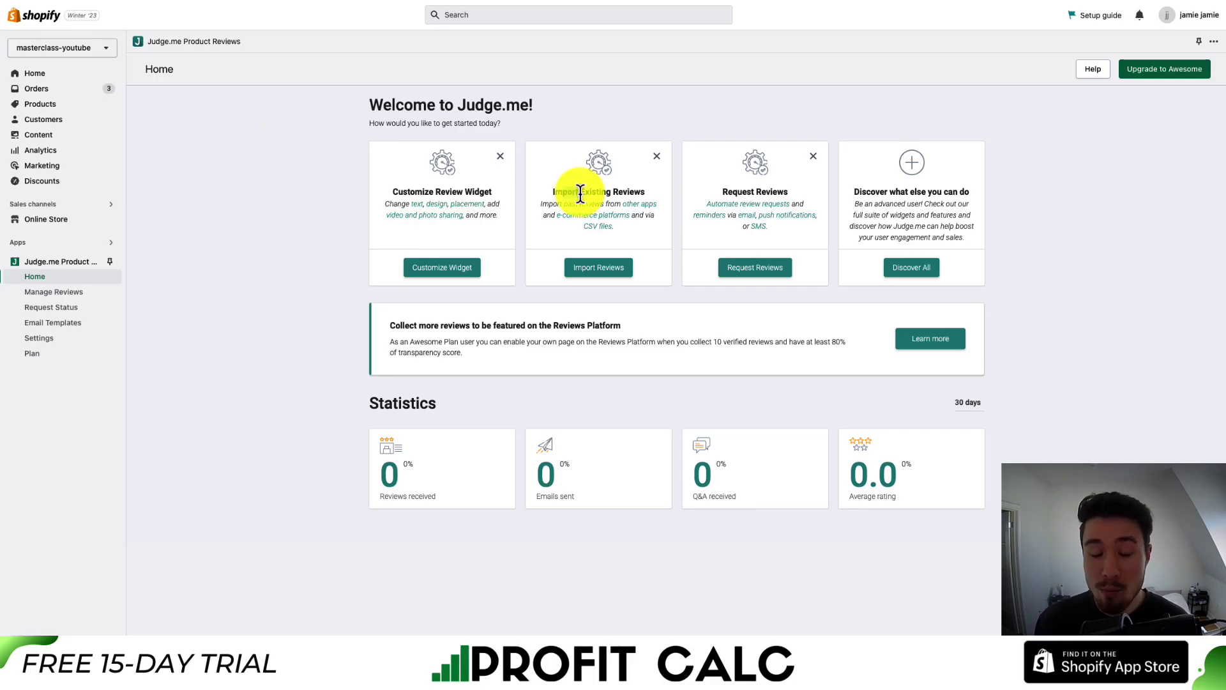
left_click_drag(720, 192, 776, 190)
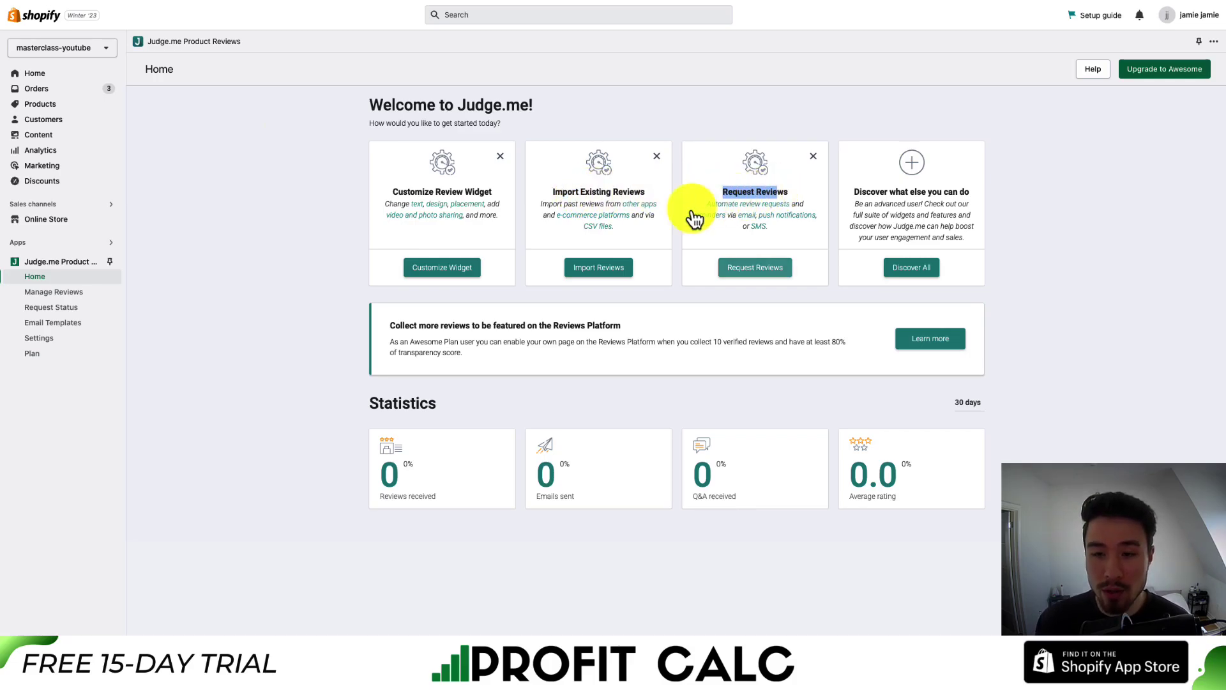
- Follow Judge.me's widget installation steps to the theme editor for the Copy of Dawn theme
left_click(457, 274)
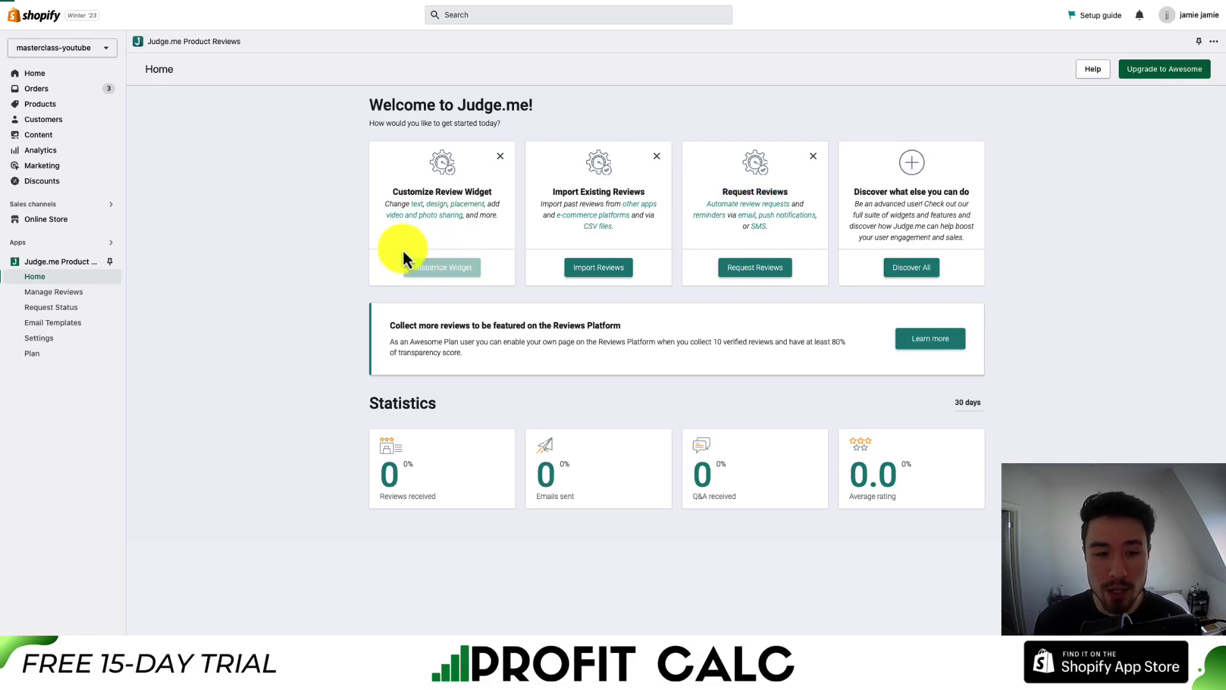
left_click(170, 427)
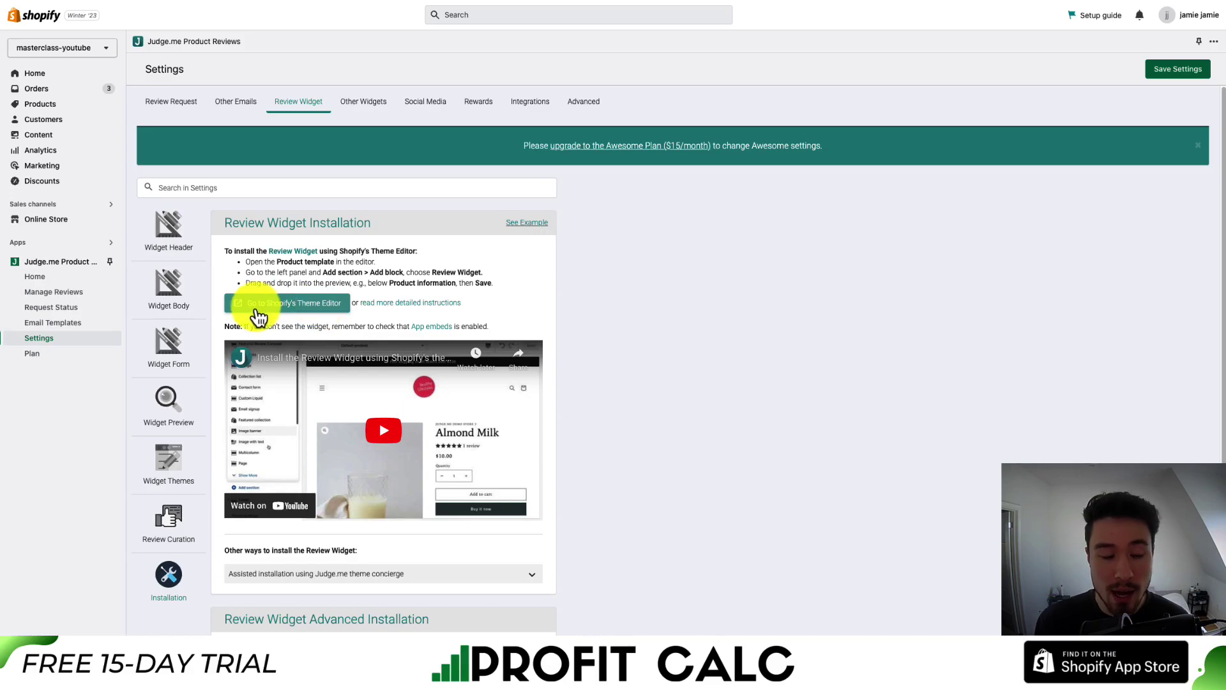
left_click(255, 306)
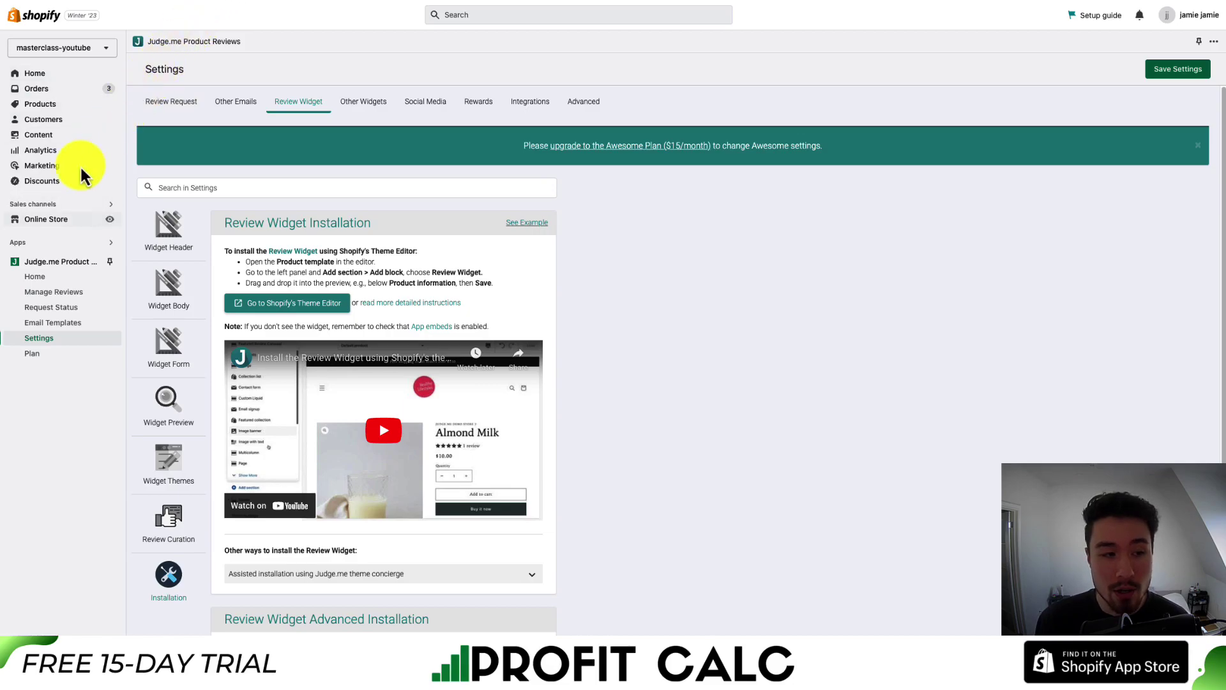
left_click(38, 220)
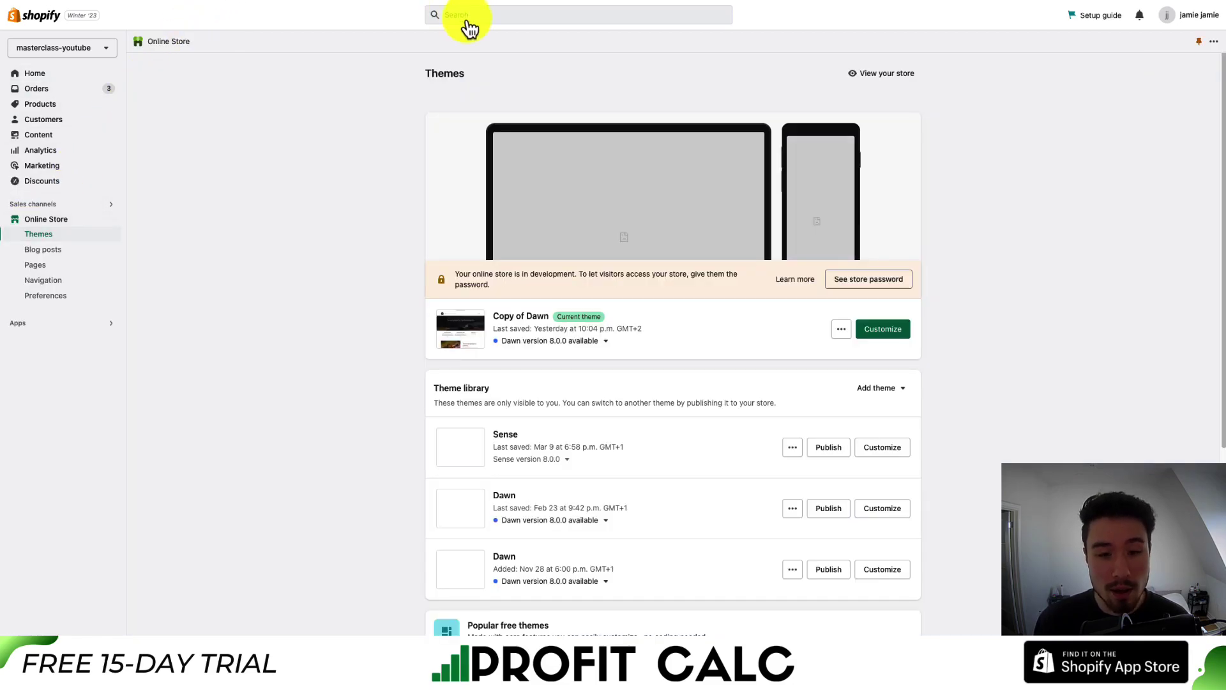
left_click(887, 334)
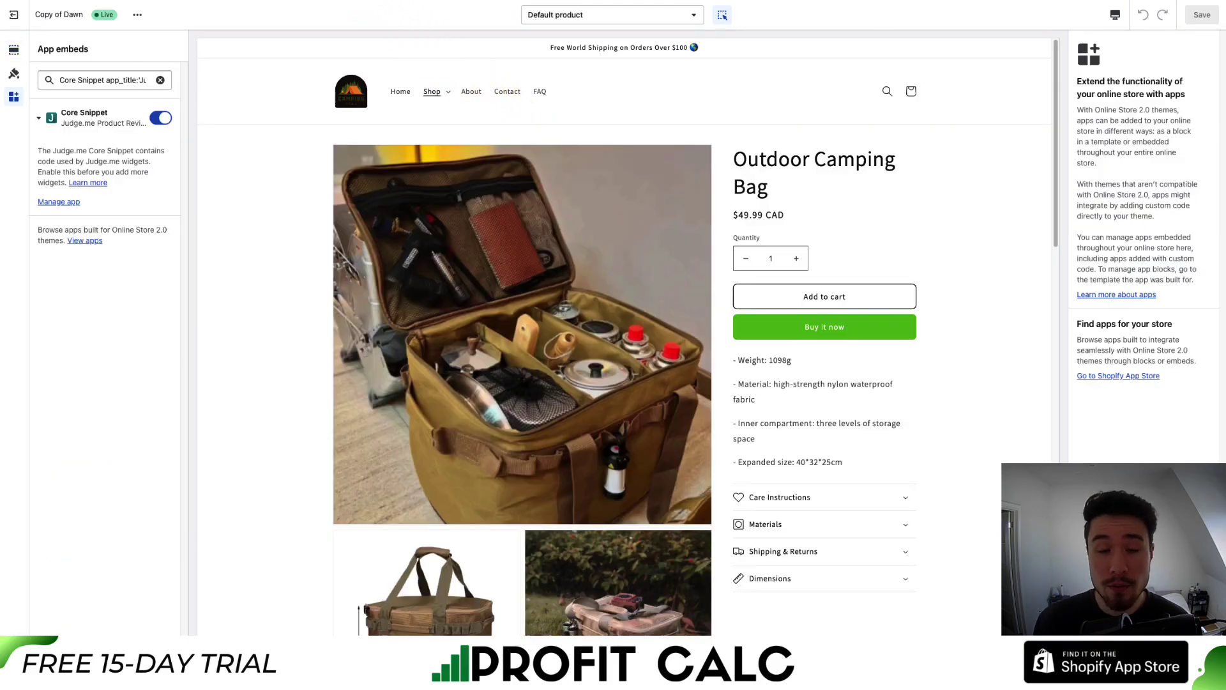
- Toggle the Judge.me Core Snippet app embed off and back on, leaving it enabled
left_click_drag(55, 49, 89, 61)
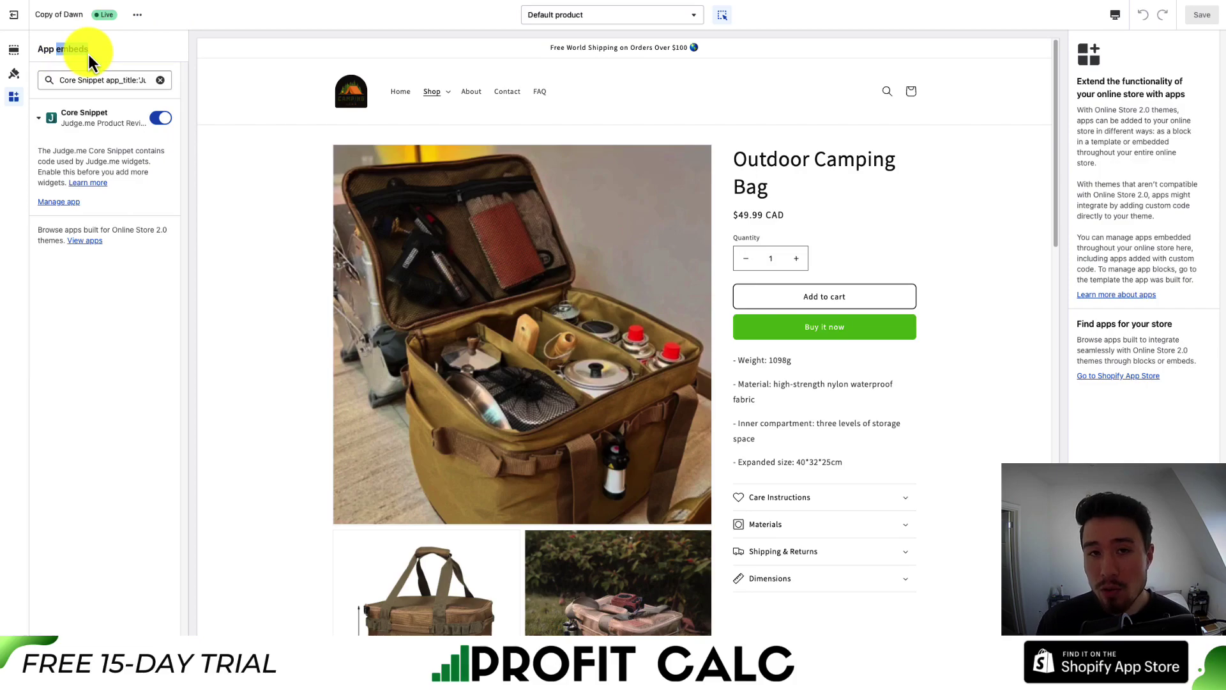
left_click_drag(87, 52, 24, 54)
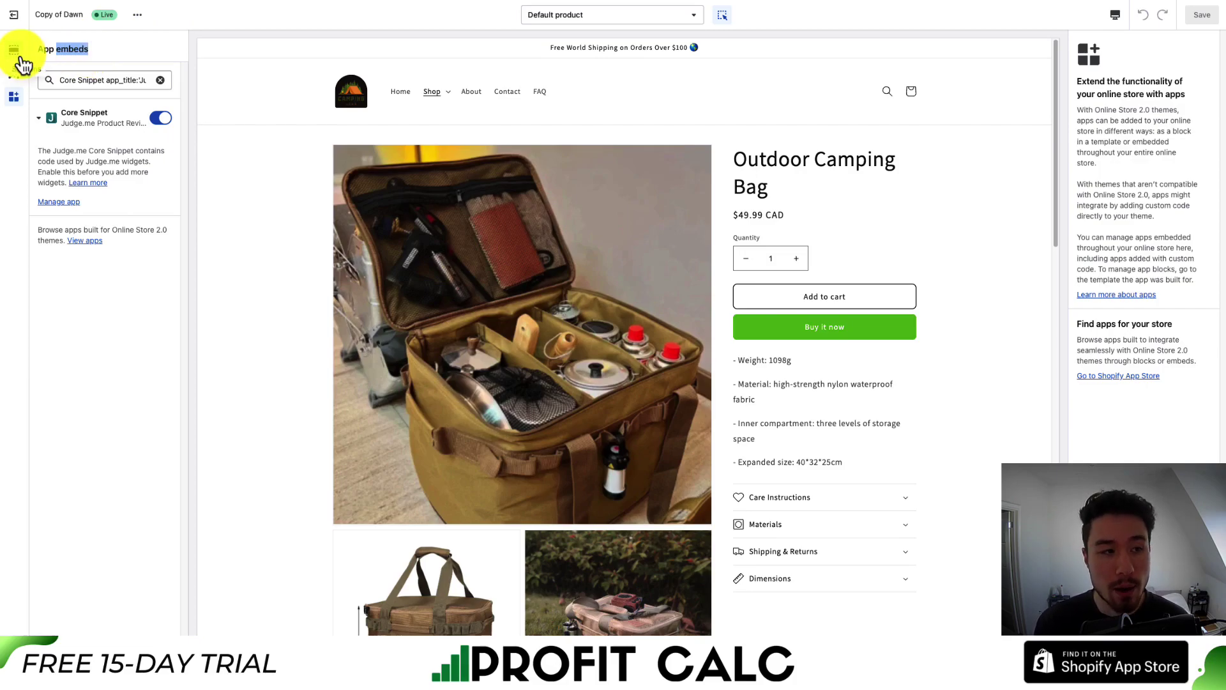
left_click(14, 51)
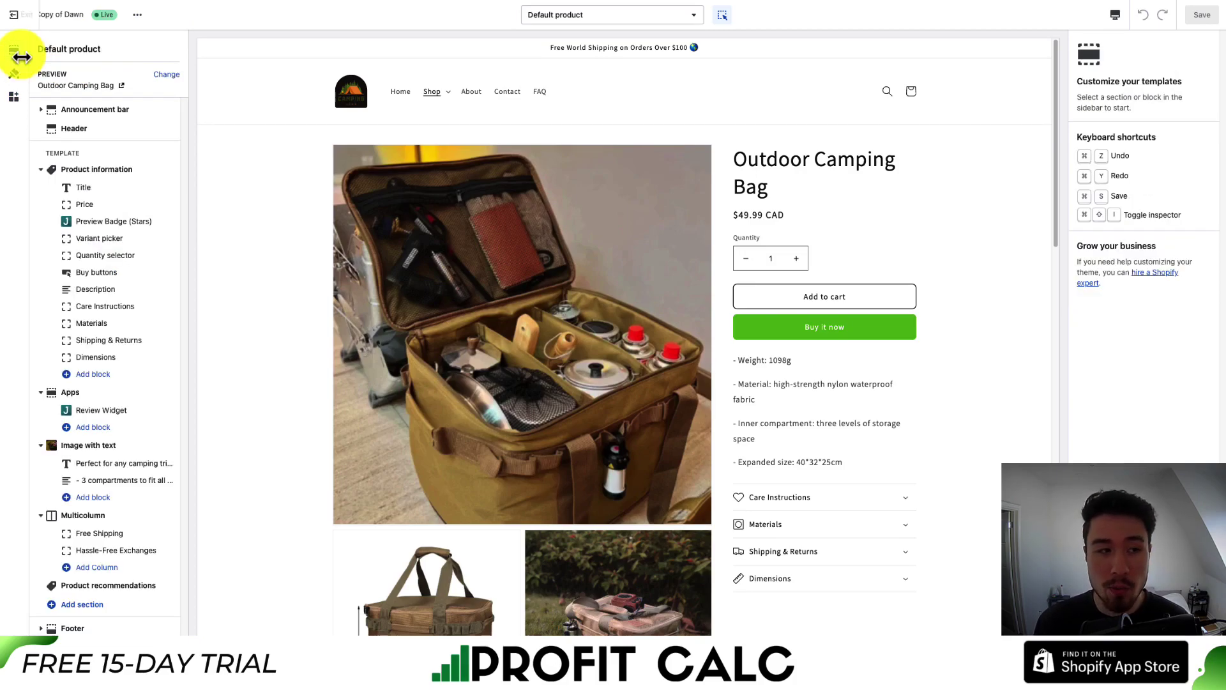
left_click(15, 99)
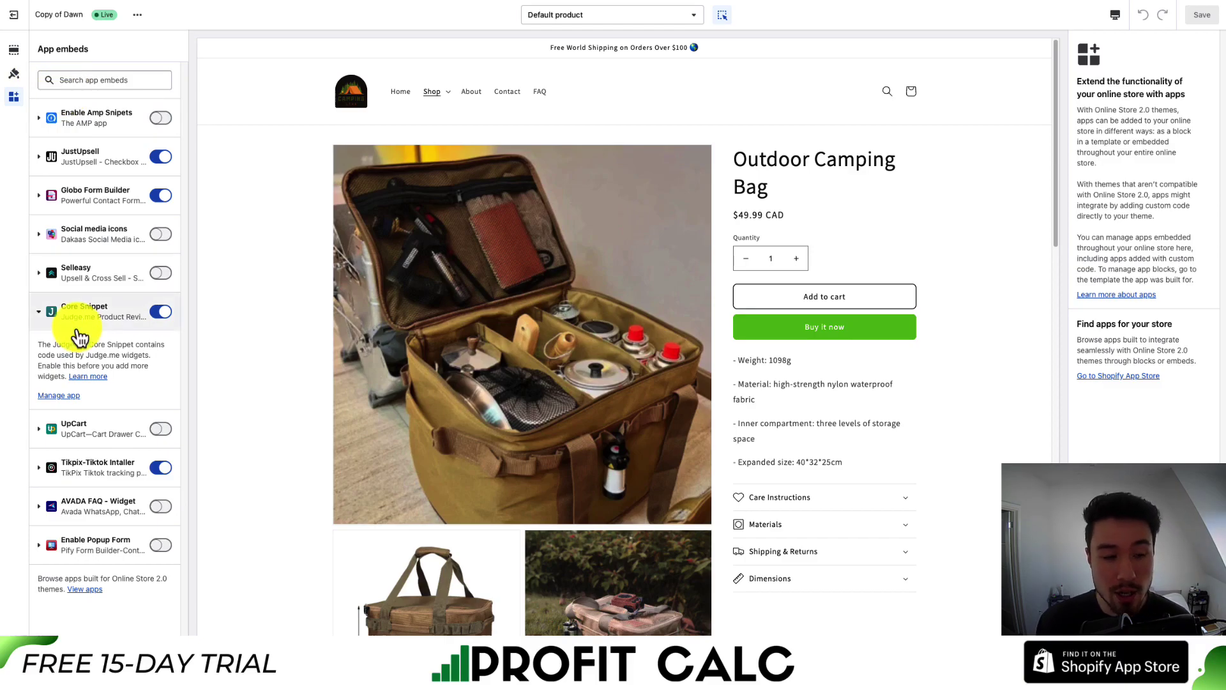
left_click(159, 316)
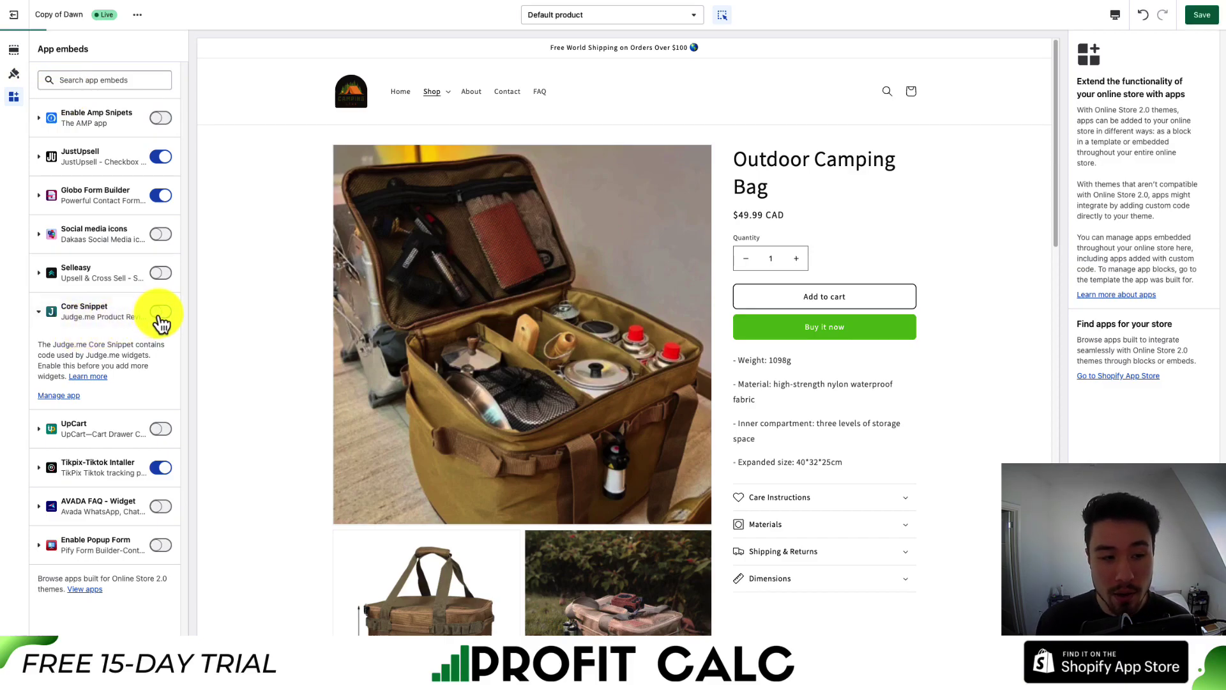
left_click(159, 316)
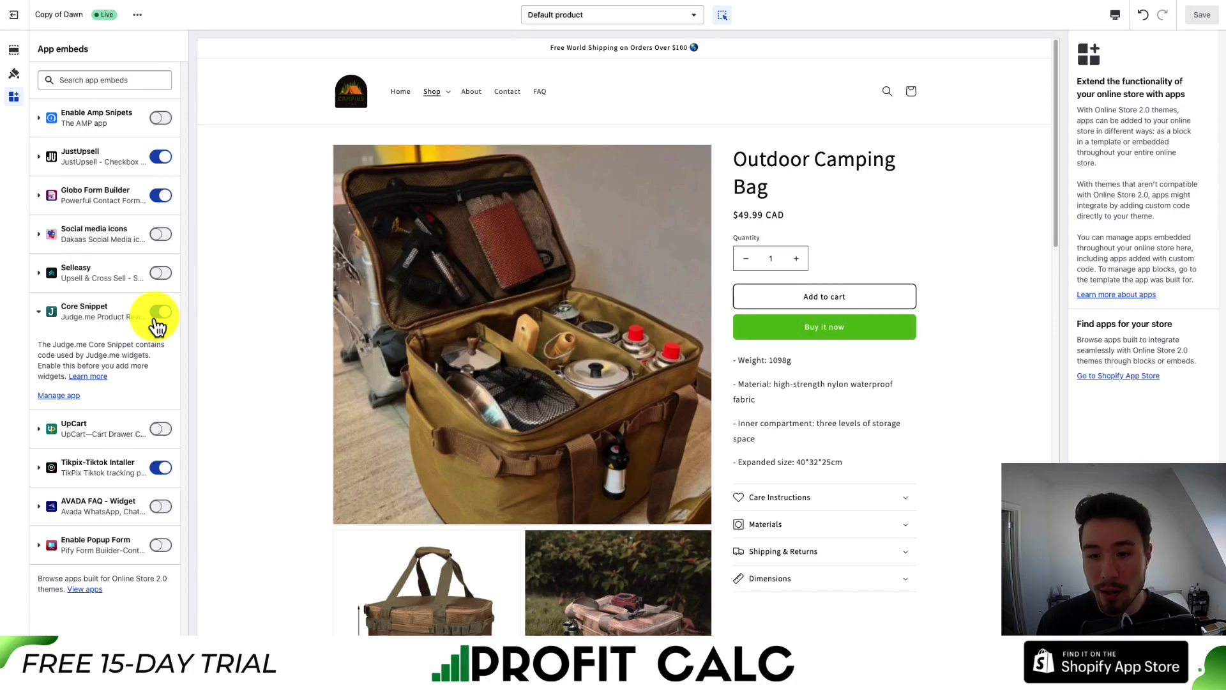
left_click(957, 233)
- Open the block picker for inserting a new block directly below the product price
left_click(653, 18)
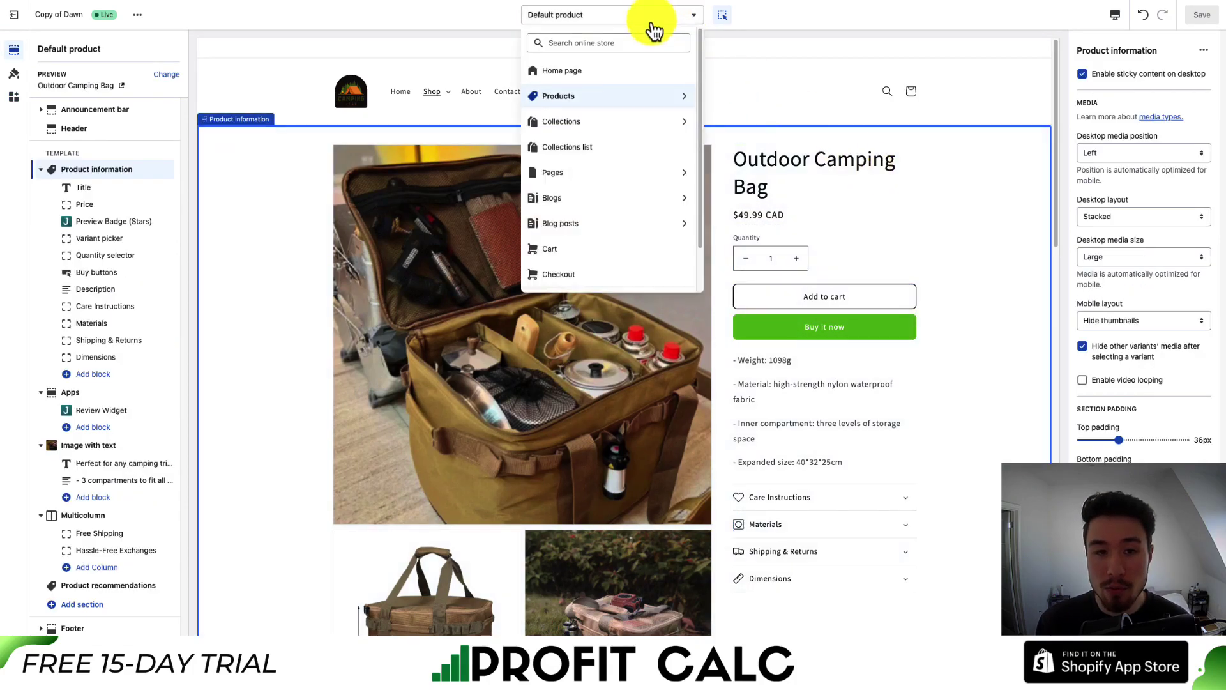
left_click(247, 210)
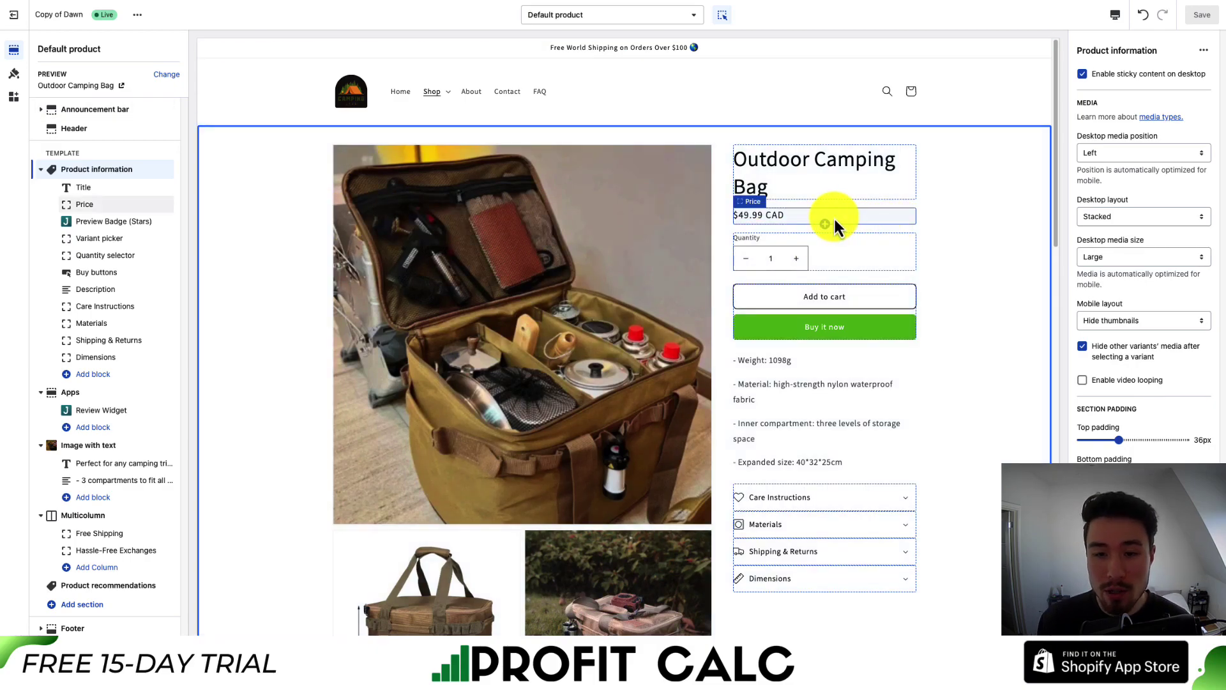
left_click(818, 226)
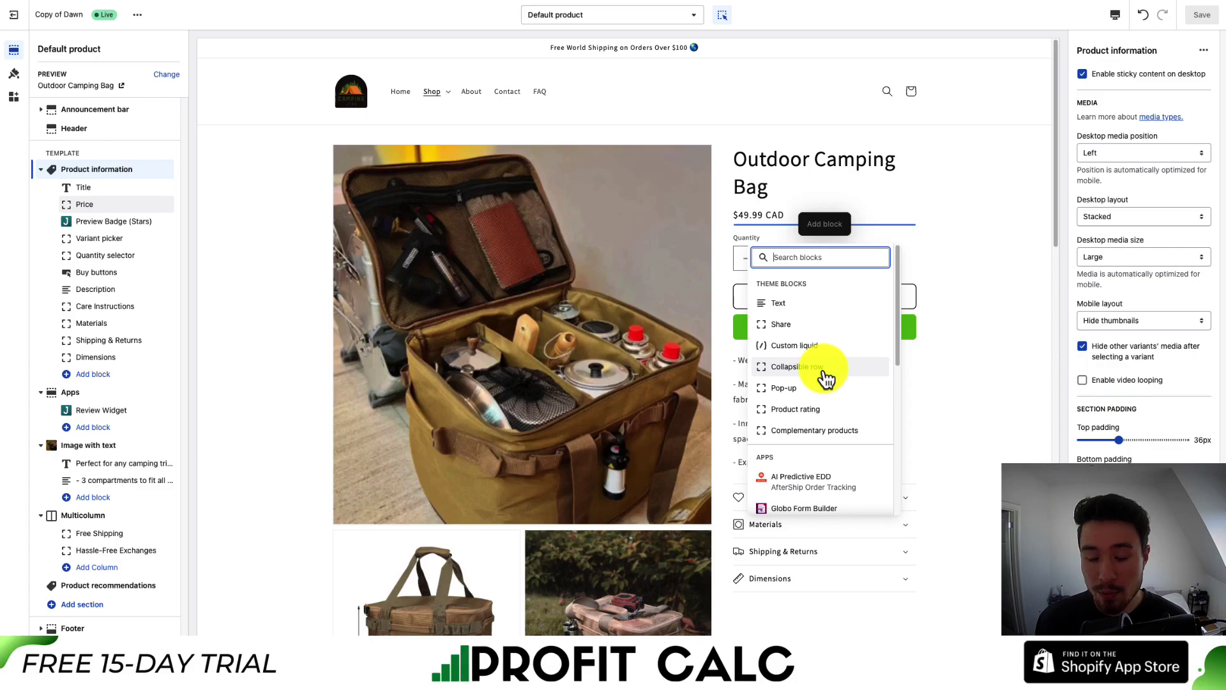
- Add the Judge.me Preview Badge (Stars) app block under the price and hide the duplicate badge
scroll(826, 378, "down", 3)
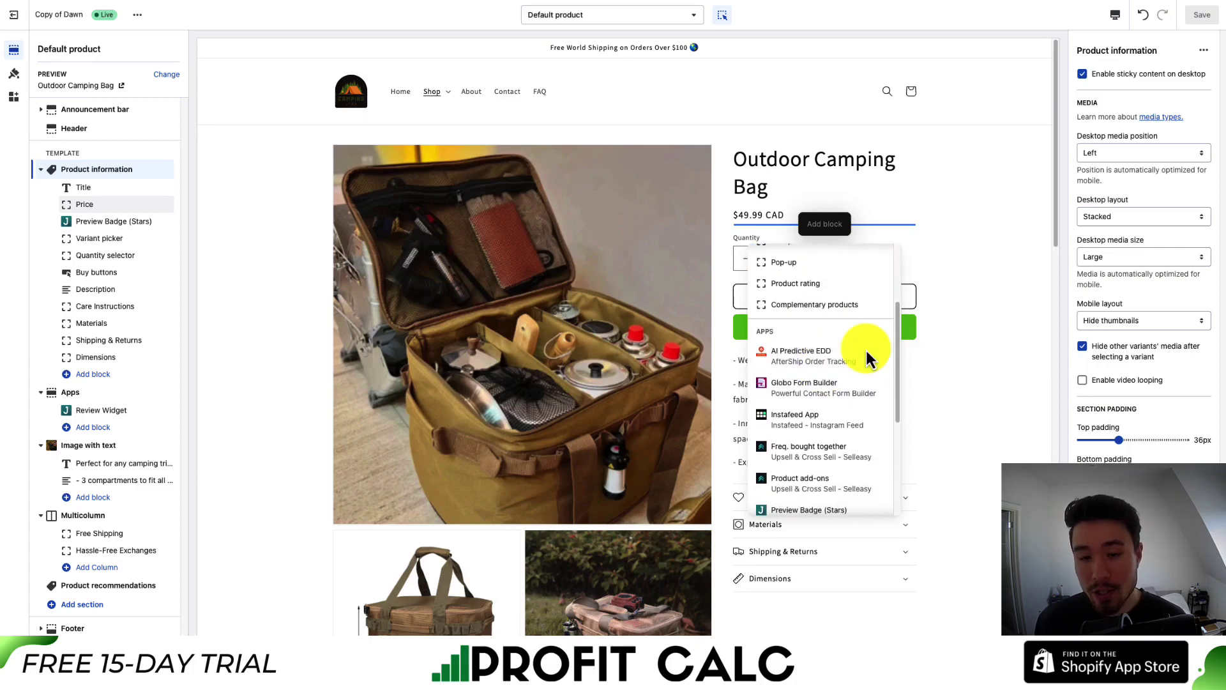
left_click_drag(896, 344, 901, 431)
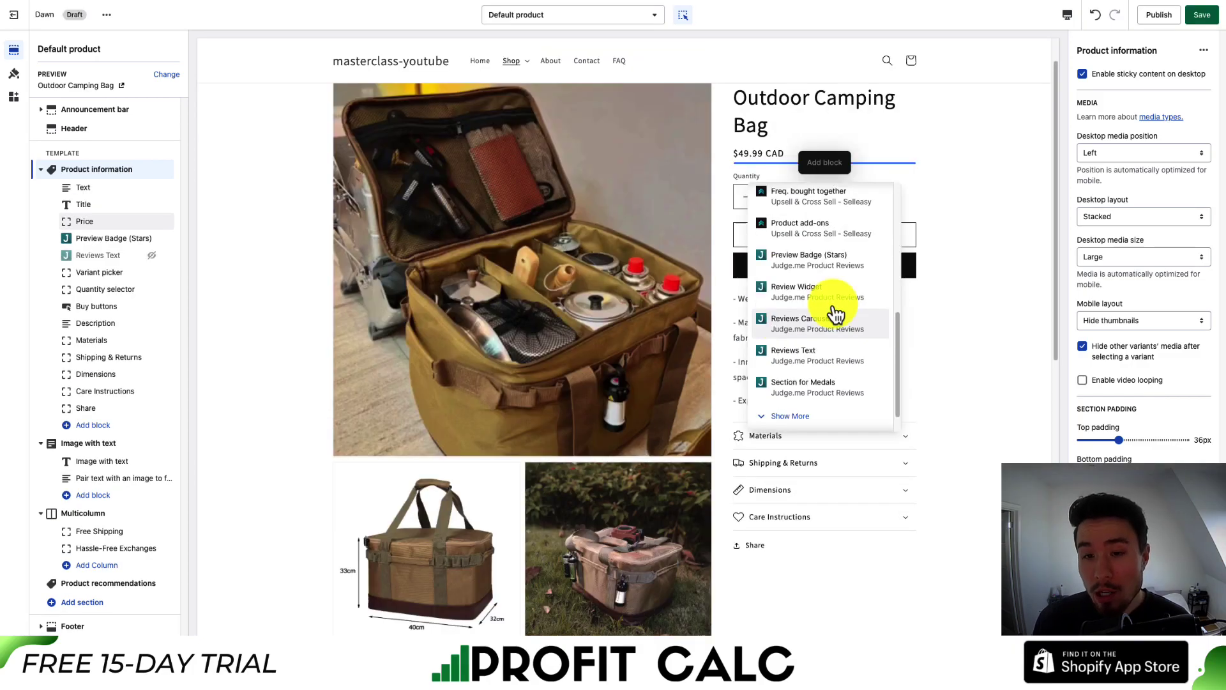
left_click(815, 260)
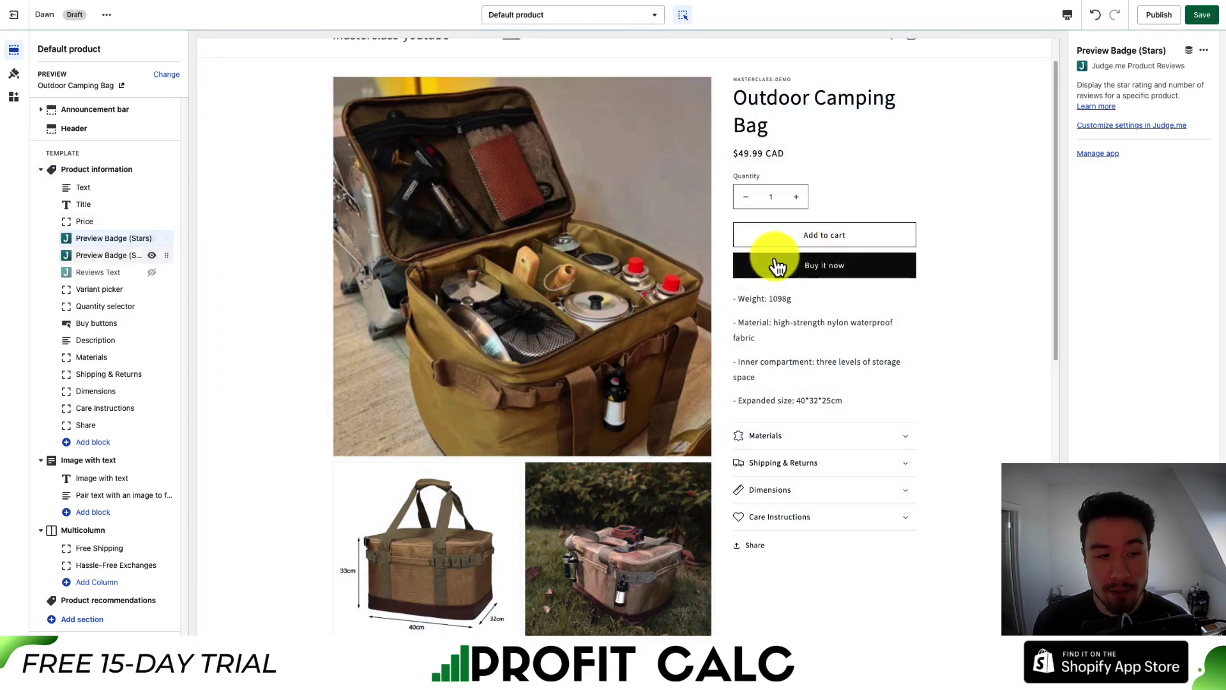
left_click(152, 255)
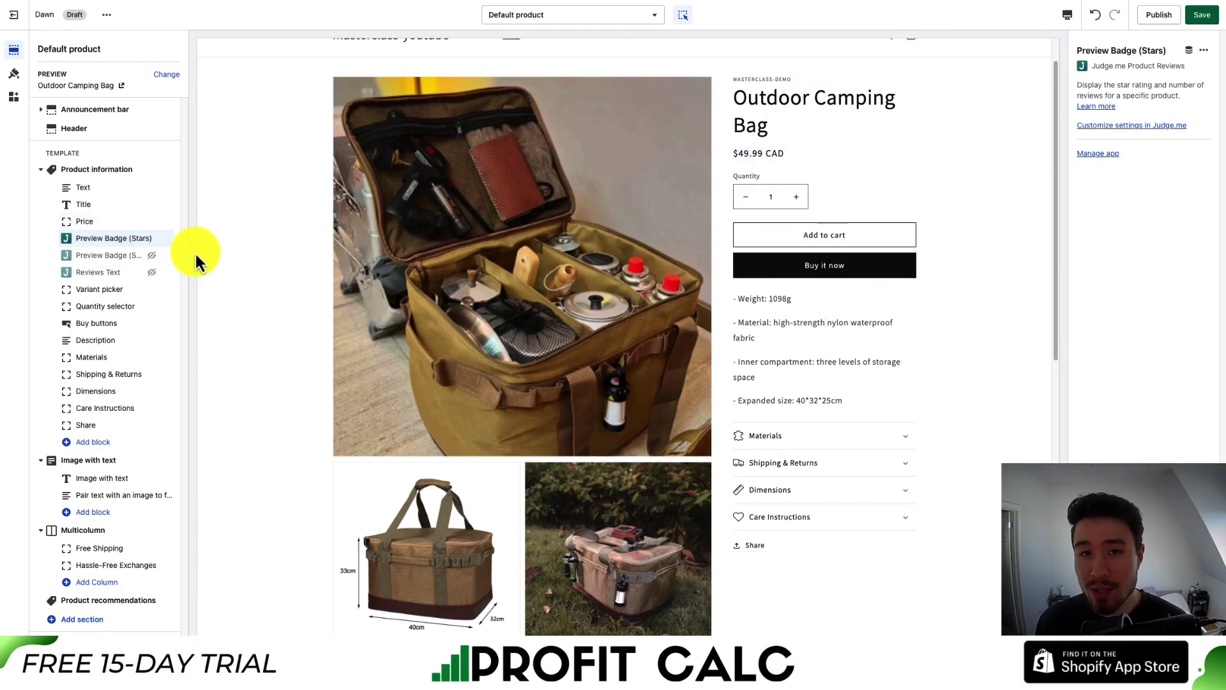
- Save the product template and publish the updated Dawn theme to the live store
left_click(1202, 14)
left_click(1160, 19)
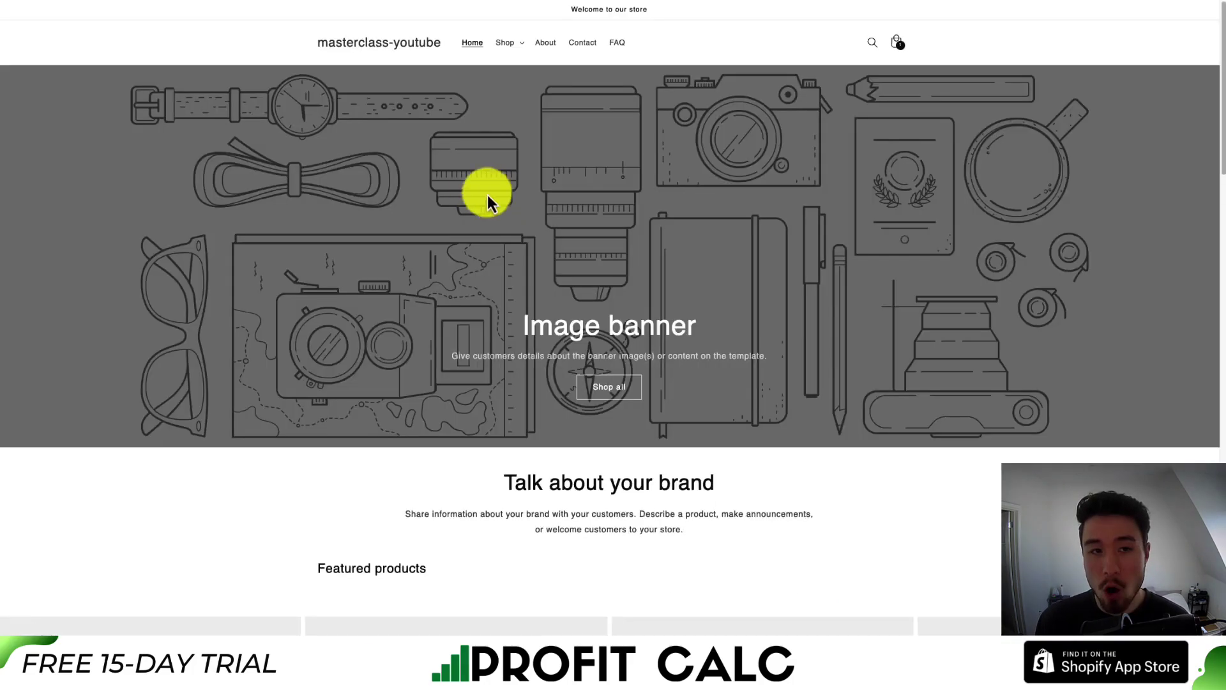
- Start a review on the Outdoor Camping Bag with the title Test and try submitting it
scroll(471, 186, "down", 4)
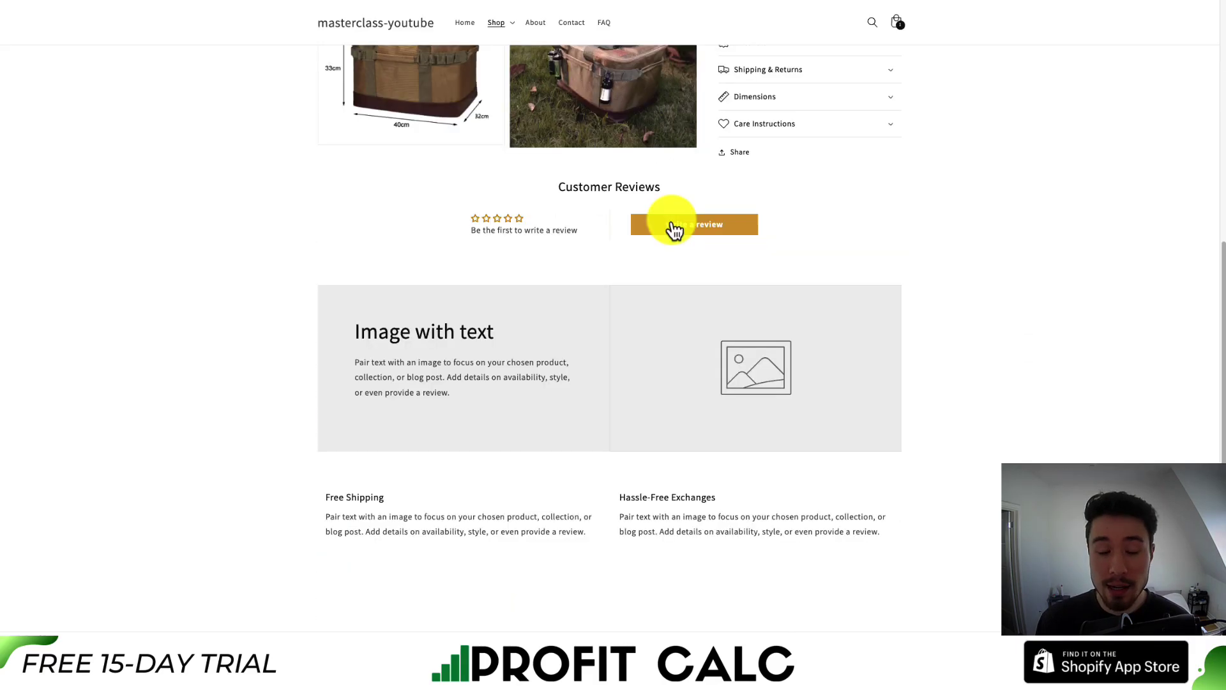
left_click(671, 227)
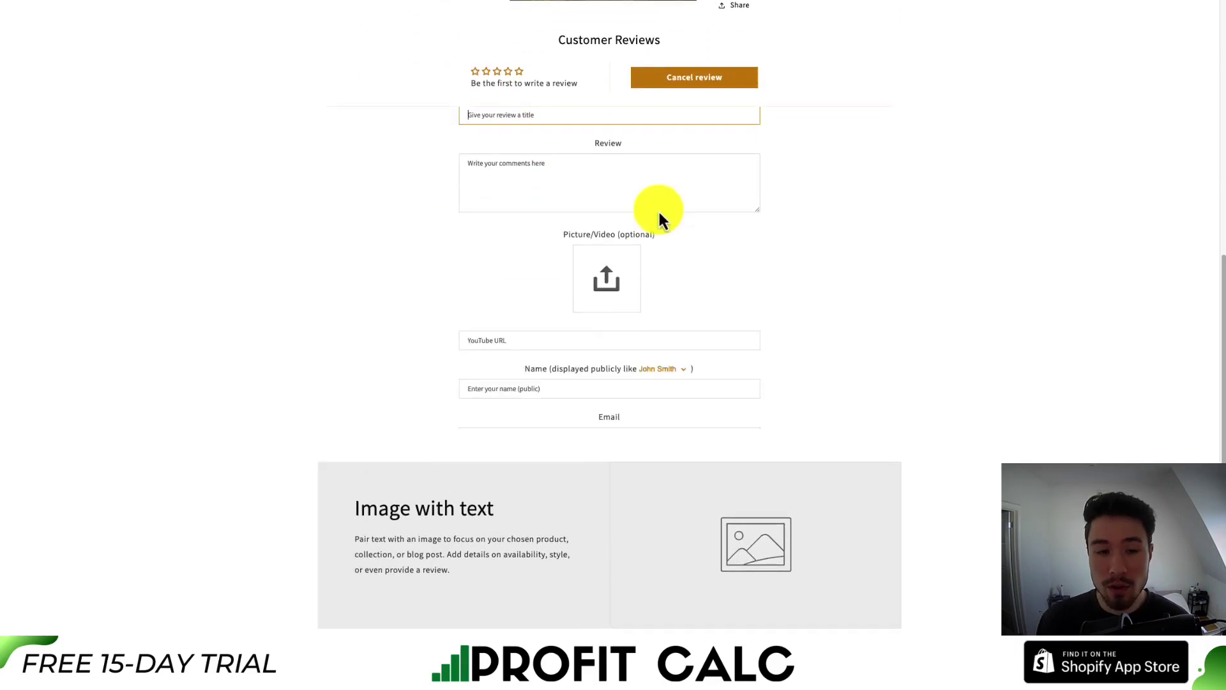
type("Test")
key("Tab")
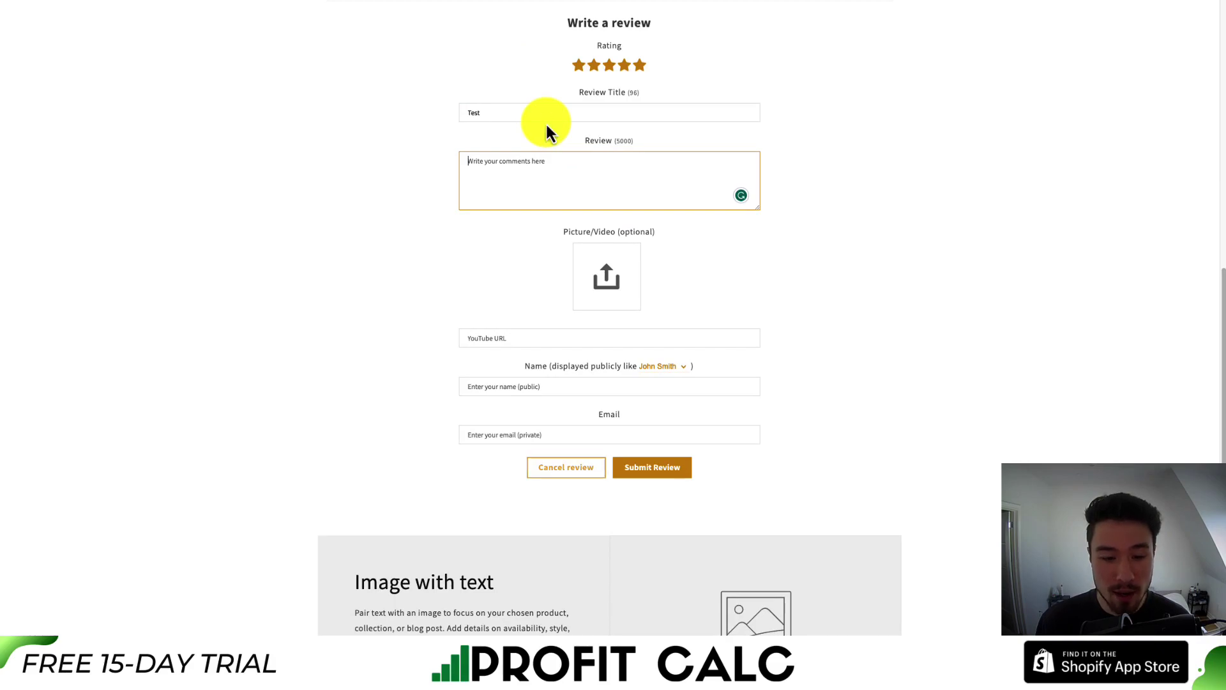
key("shift+Tab")
left_click(667, 473)
- Enter Test as the reviewer name and review comment, and fill in the reviewer's e-mail
left_click(544, 406)
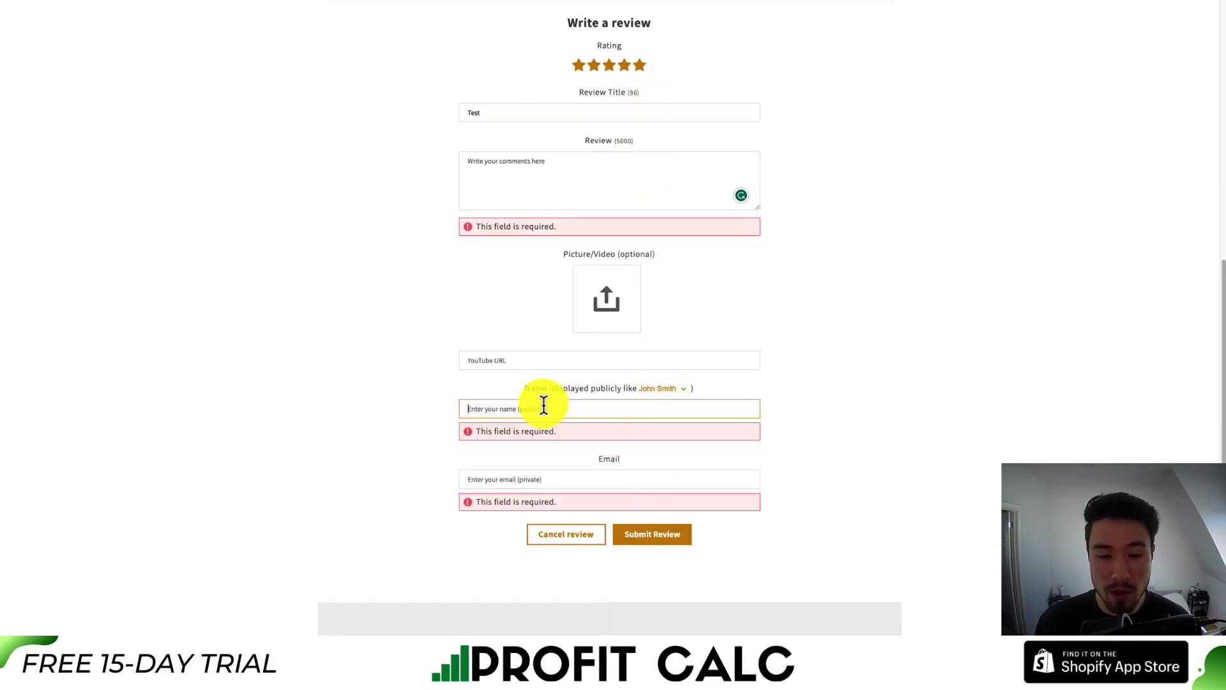
type("Test")
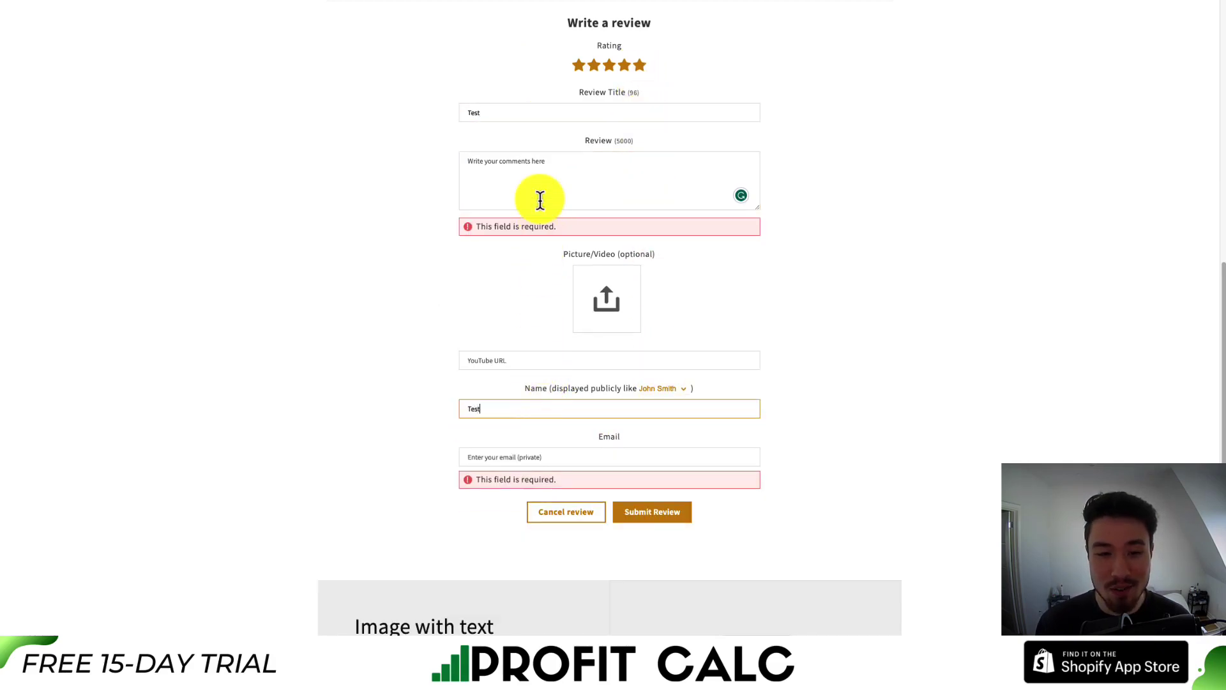
left_click(538, 199)
type("Test")
left_click(515, 439)
type("test")
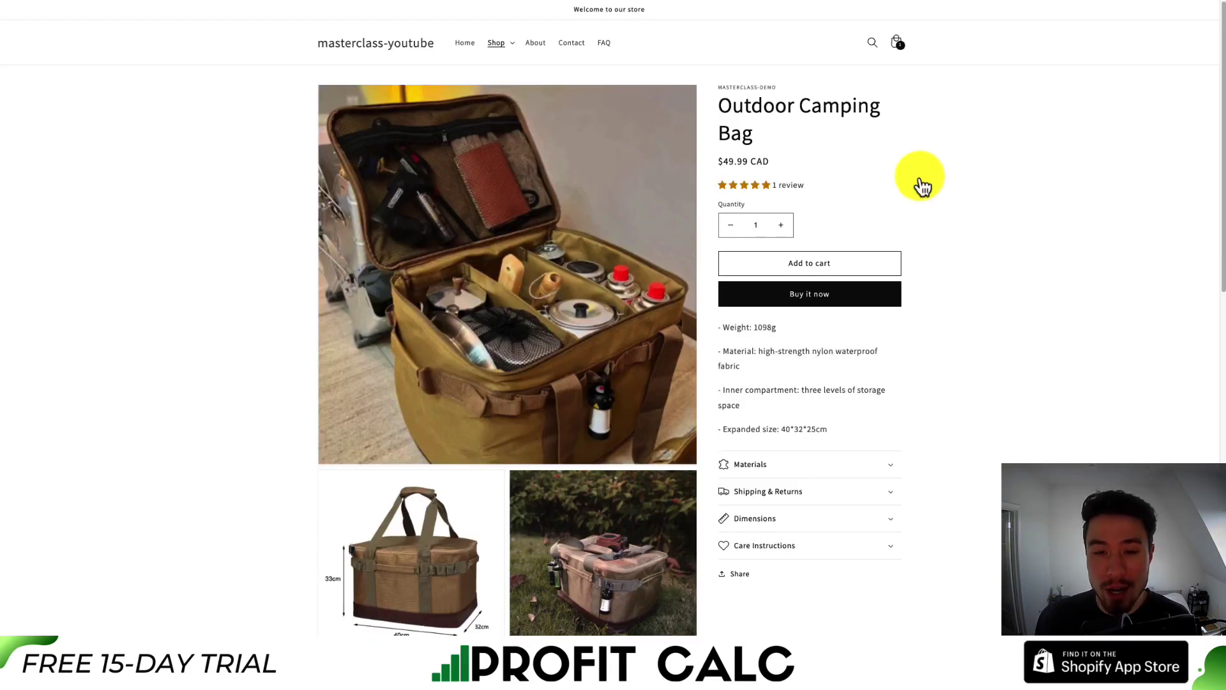
- Check the '1 review' count beside the stars and jump to the Test review in Customer Reviews
left_click_drag(717, 191, 830, 193)
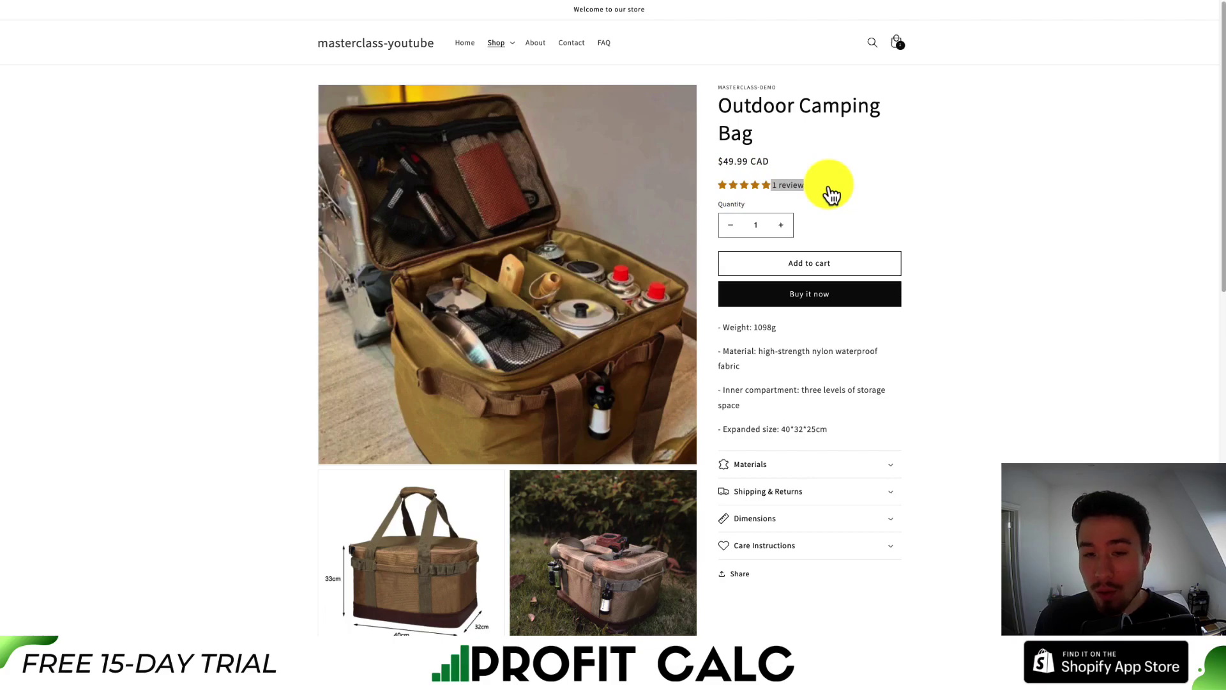
left_click(799, 187)
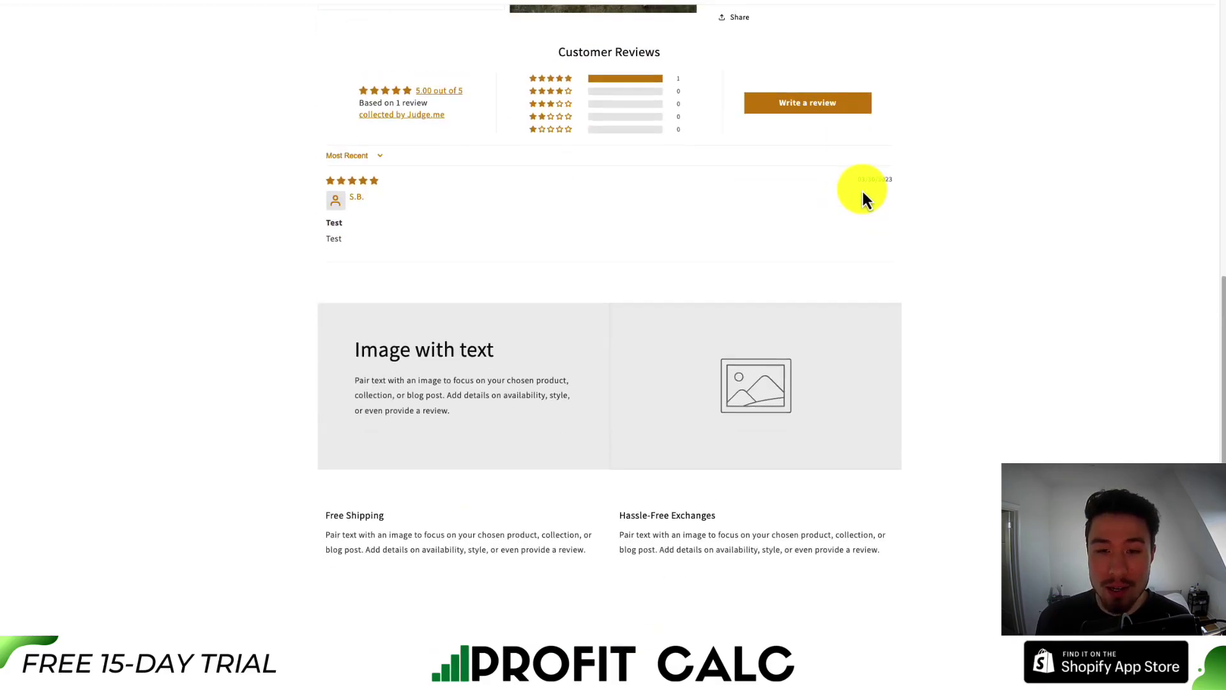
scroll(860, 189, "up", 10)
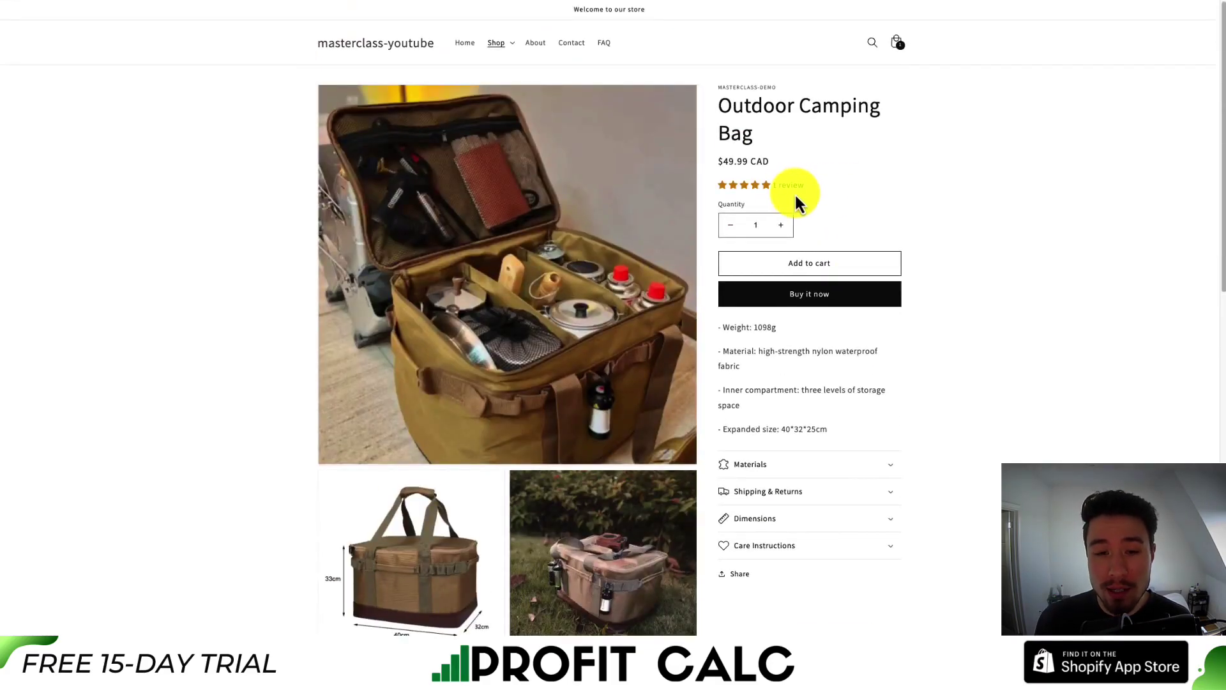
left_click(755, 205)
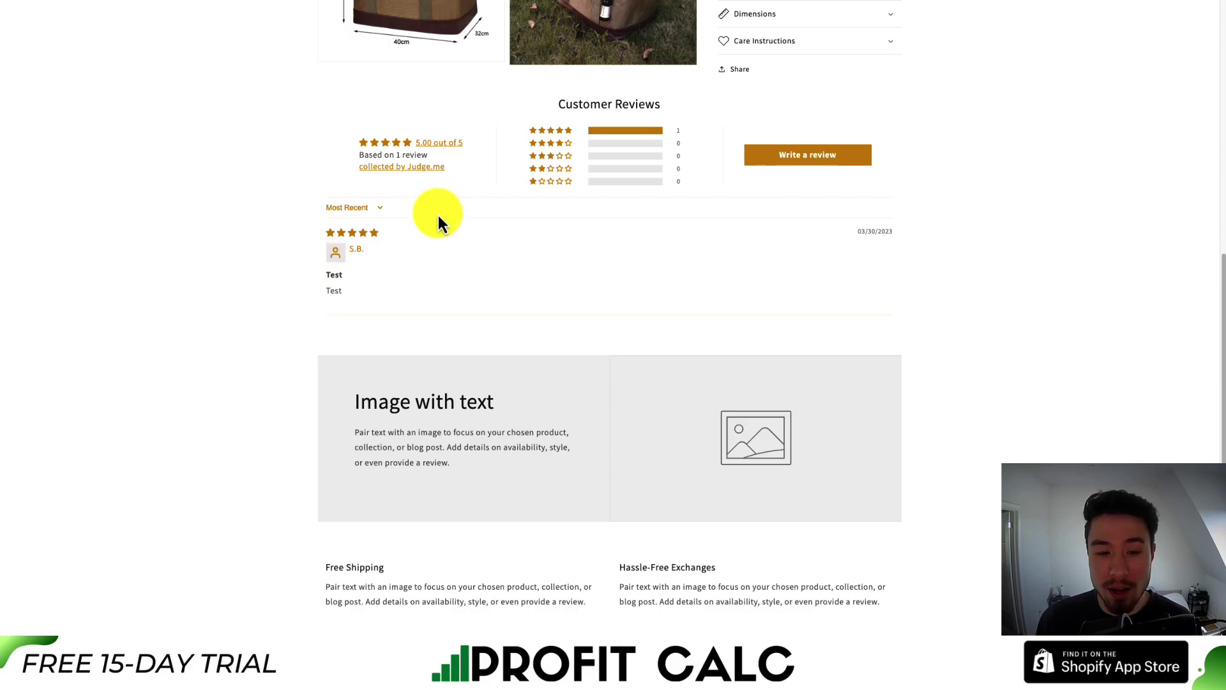
scroll(438, 216, "up", 3)
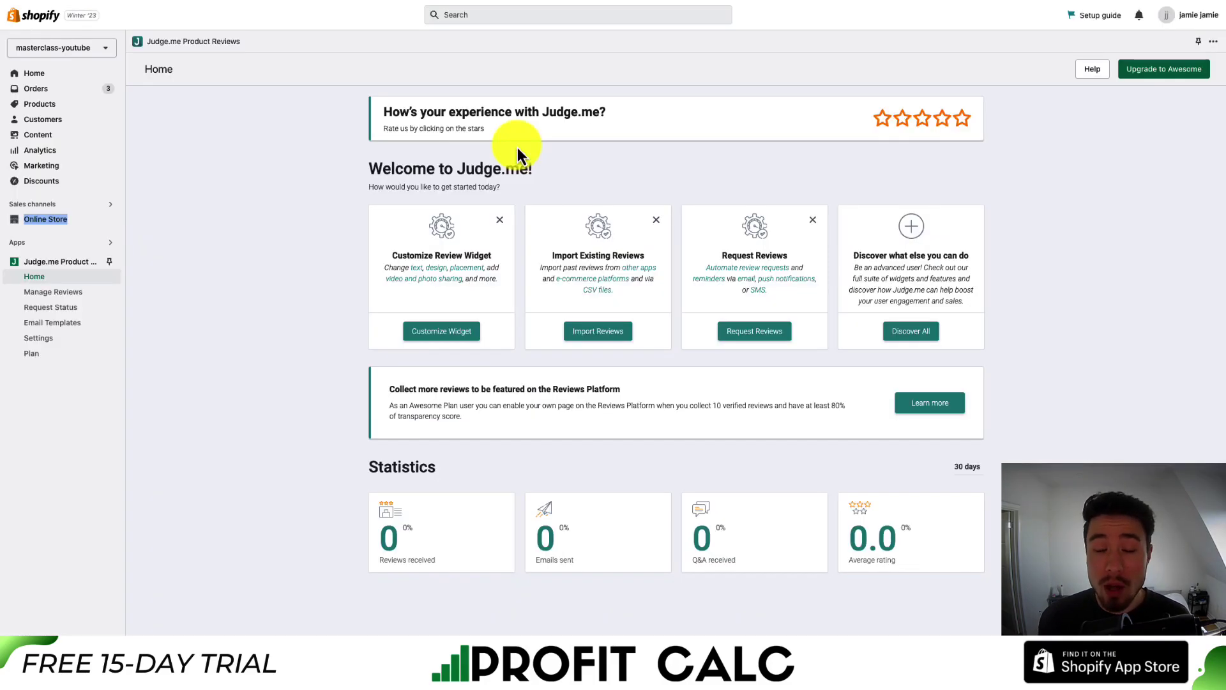
- Open Judge.me's Widget Header settings from Customize Widget on the app Home page
left_click(442, 329)
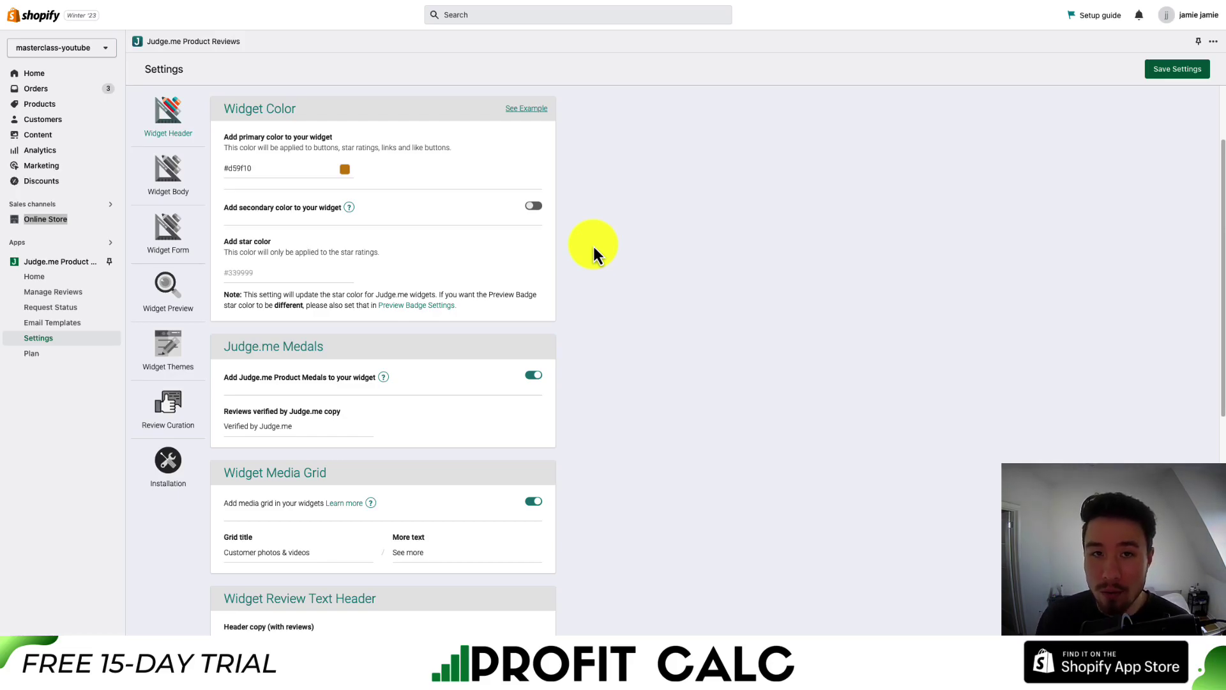
scroll(593, 244, "up", 2)
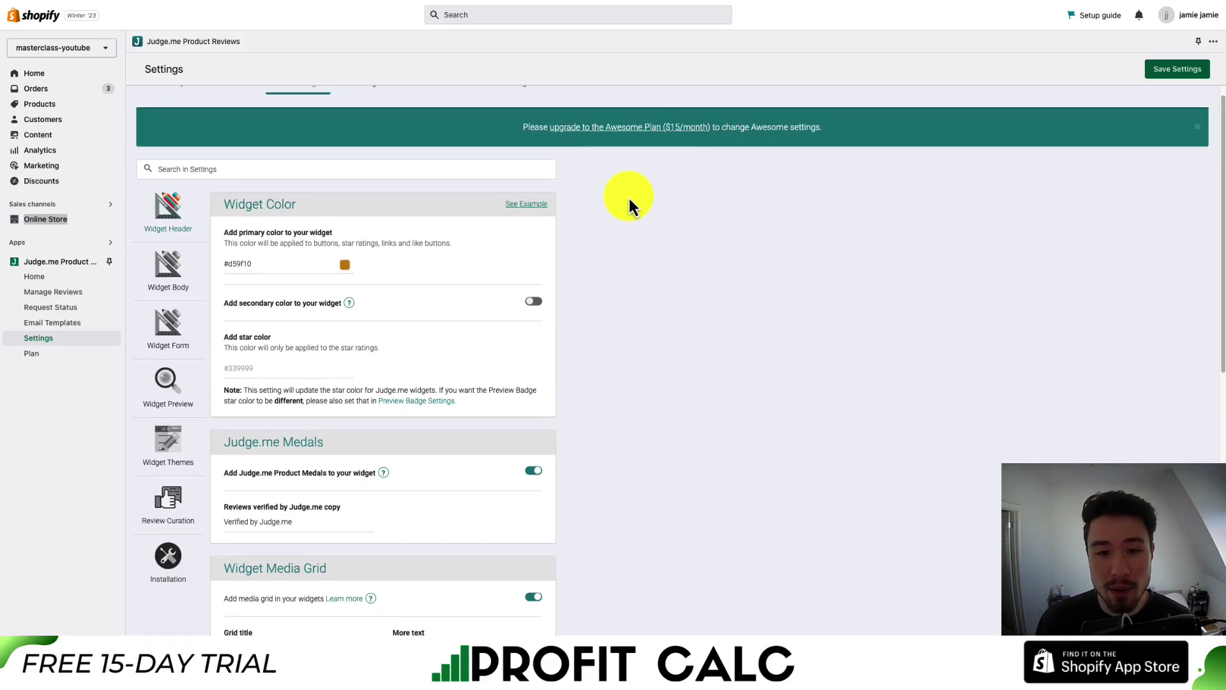
scroll(630, 198, "up", 1)
left_click(31, 279)
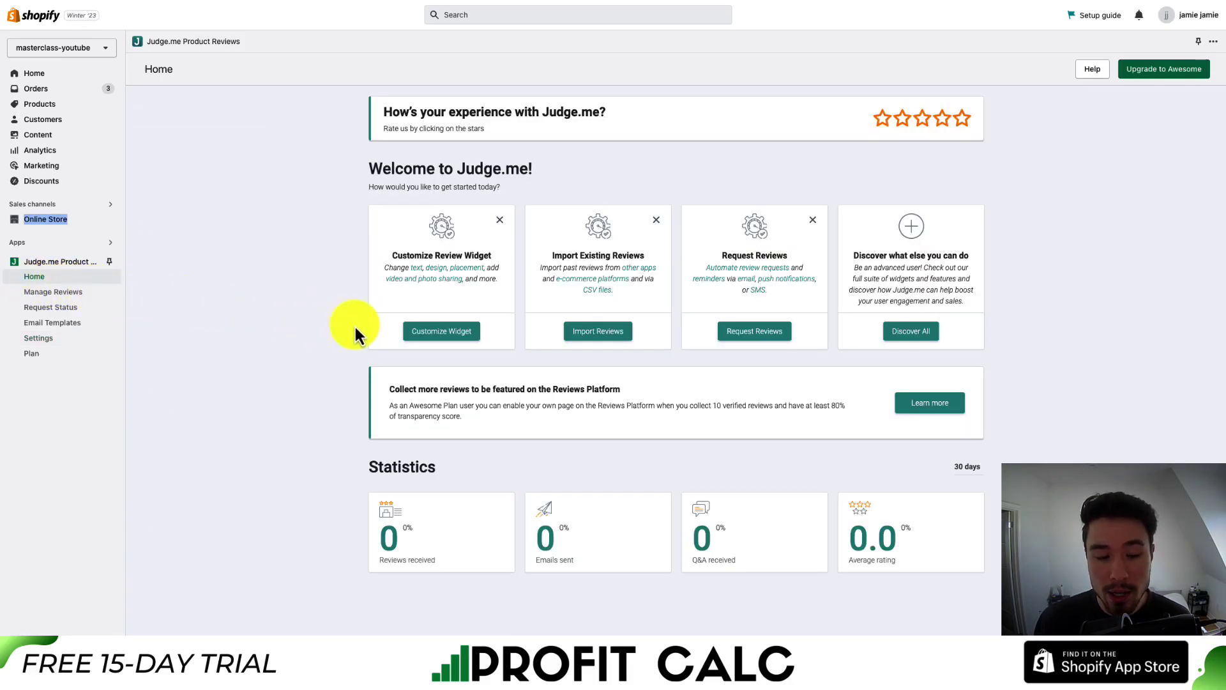
left_click(416, 333)
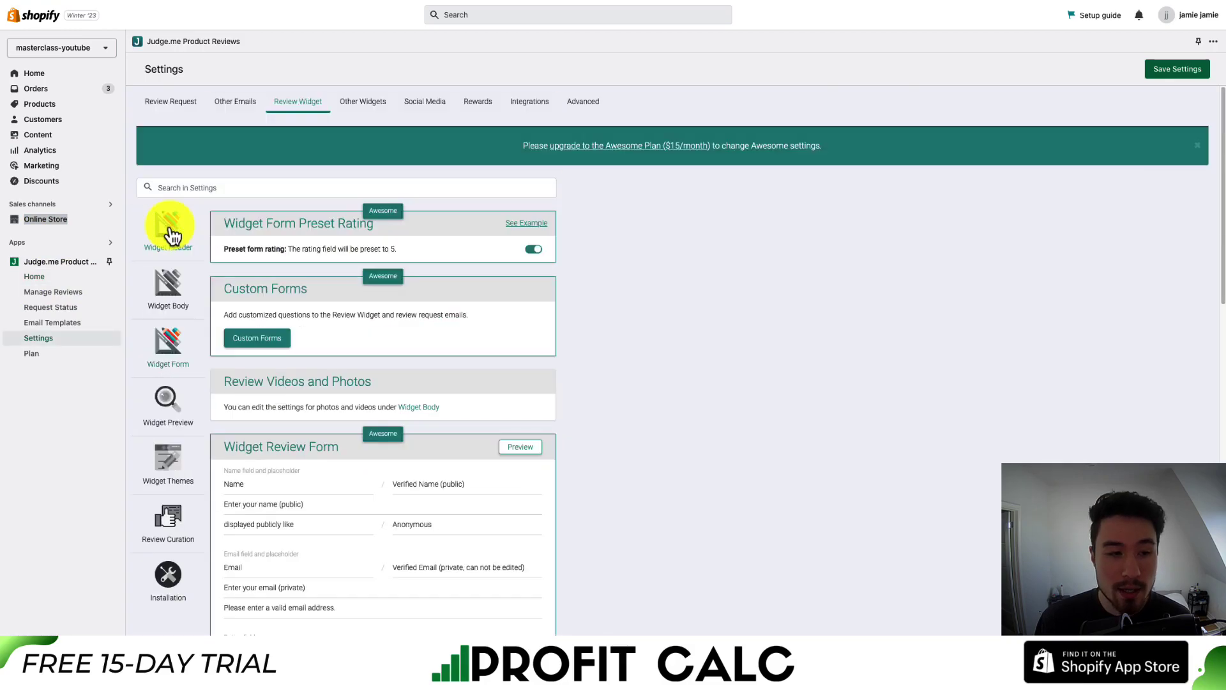
scroll(649, 322, "down", 5)
scroll(649, 320, "up", 12)
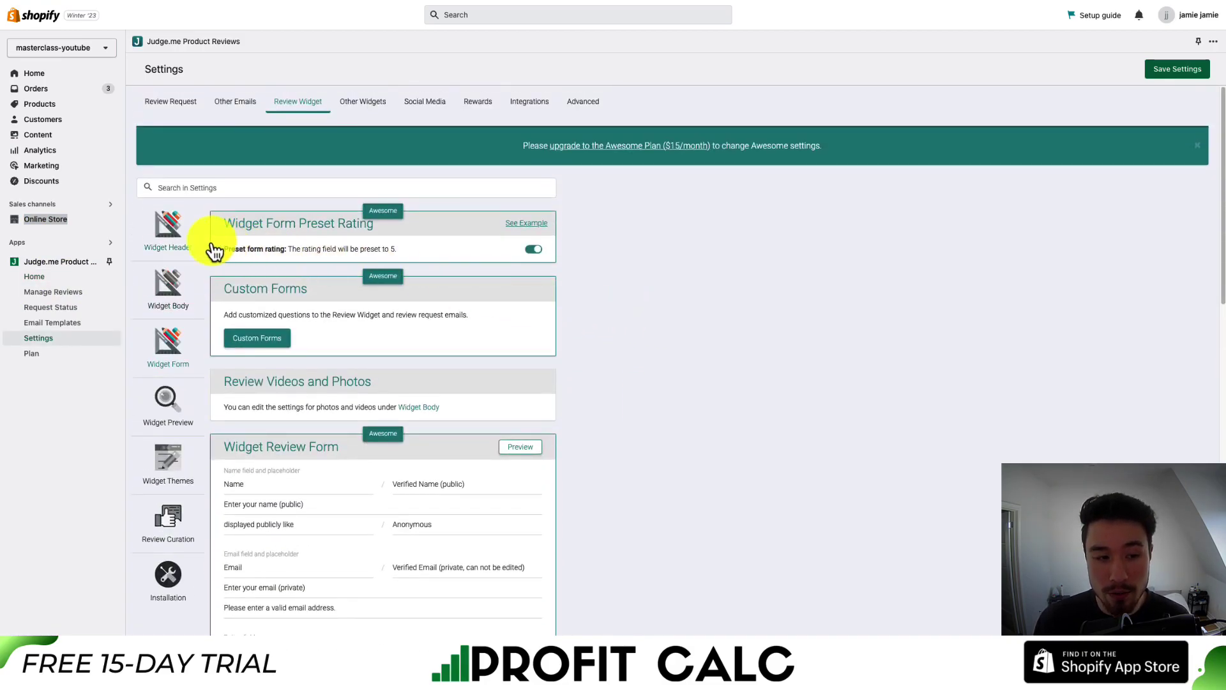
left_click(180, 243)
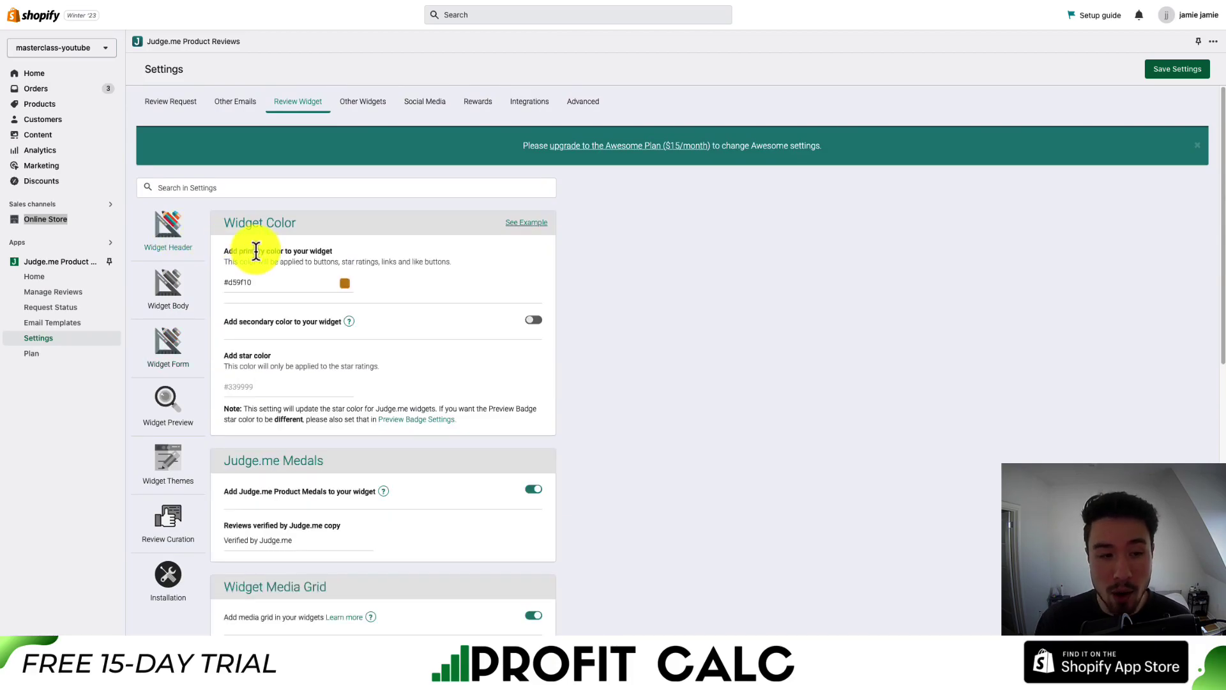
left_click_drag(265, 251, 332, 264)
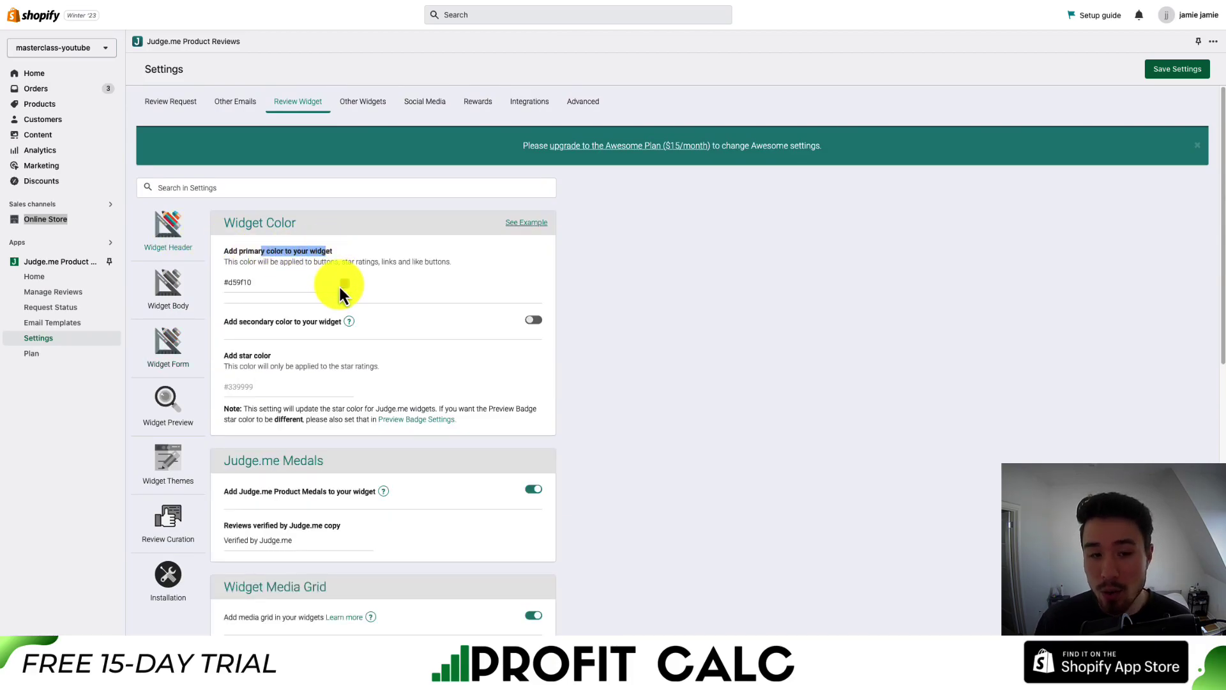
scroll(339, 288, "down", 3)
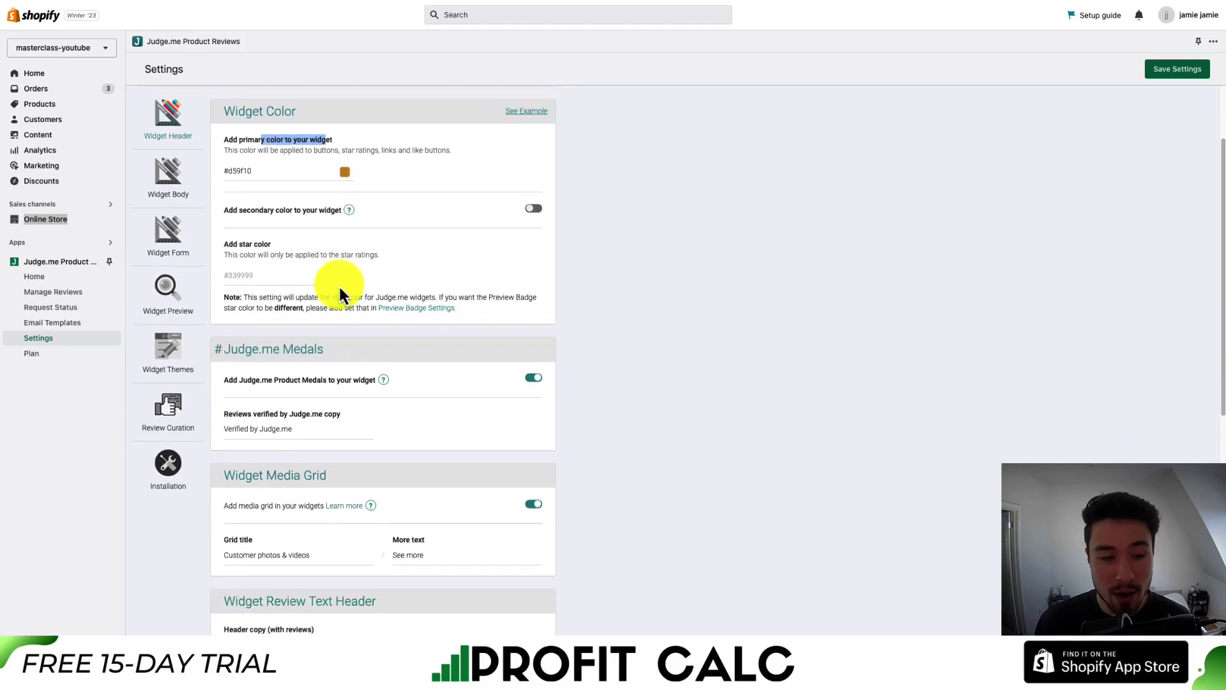
left_click_drag(1220, 179, 1168, 159)
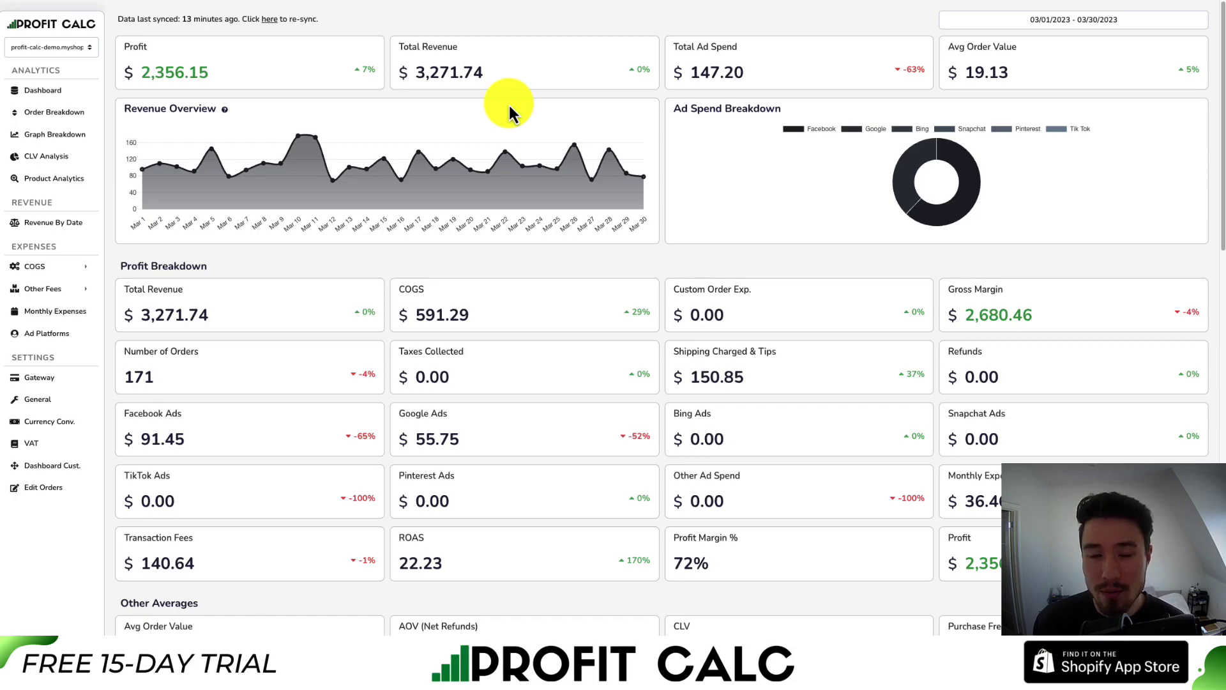
- Set the dashboard date range to the single day 03/30/2023 and scroll through the metrics
left_click(1035, 23)
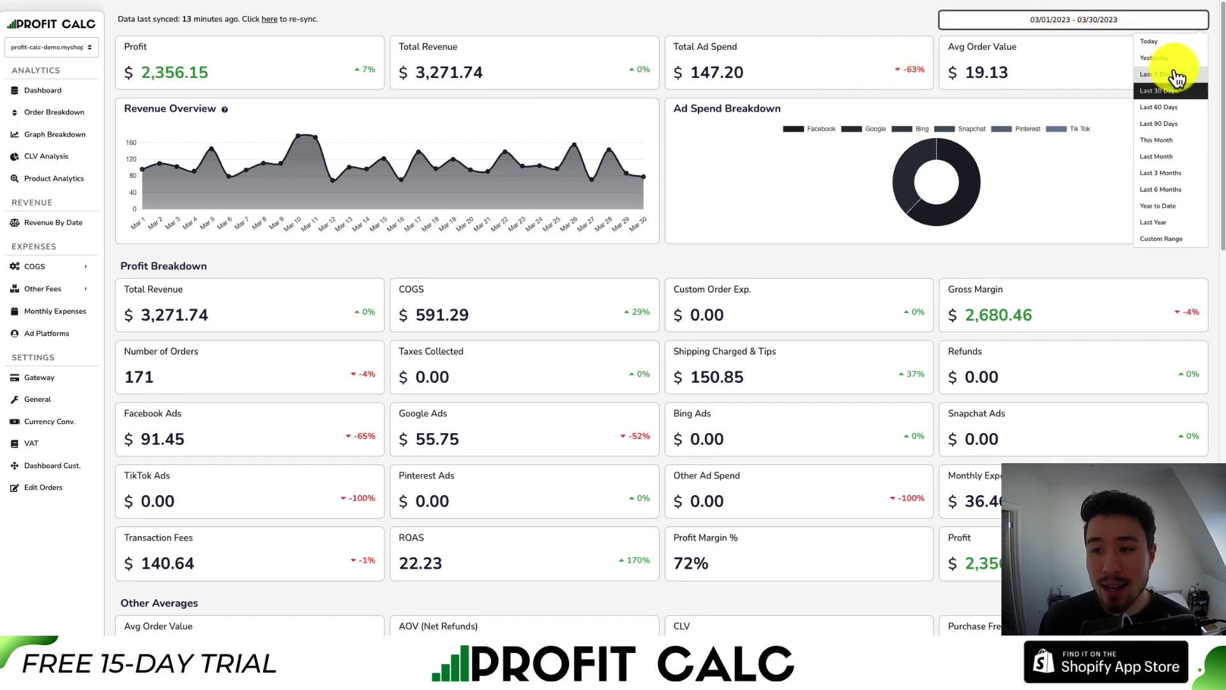
left_click(1177, 77)
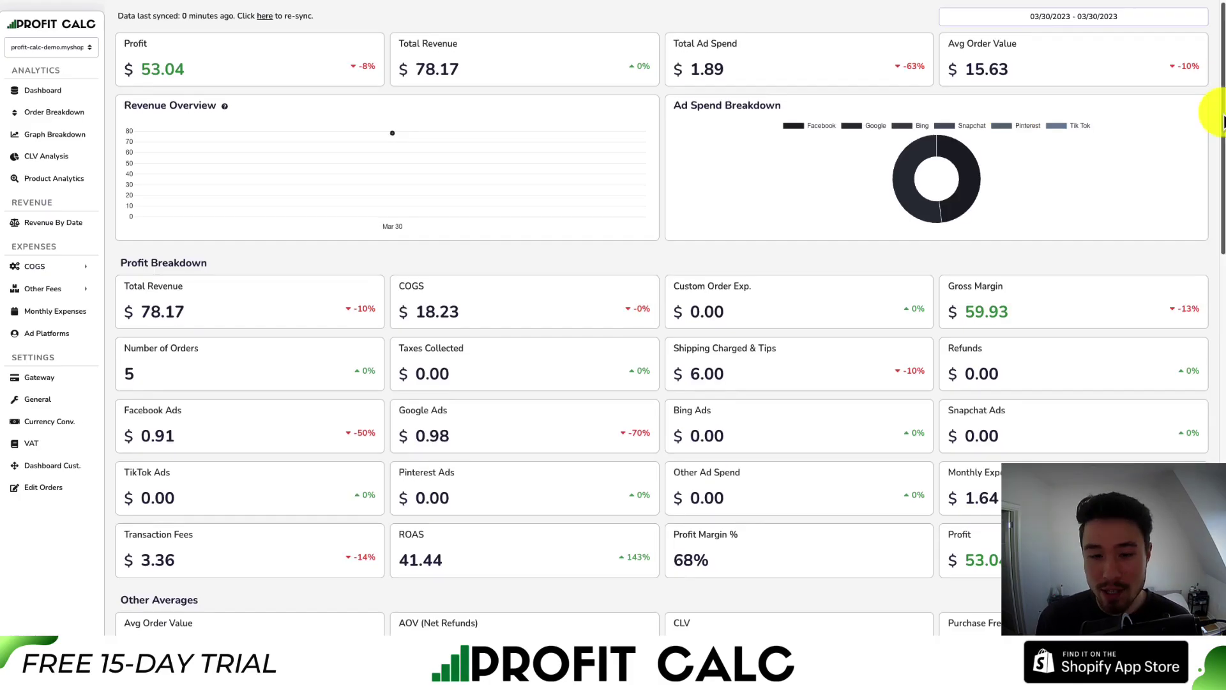
scroll(1212, 41, "down", 3)
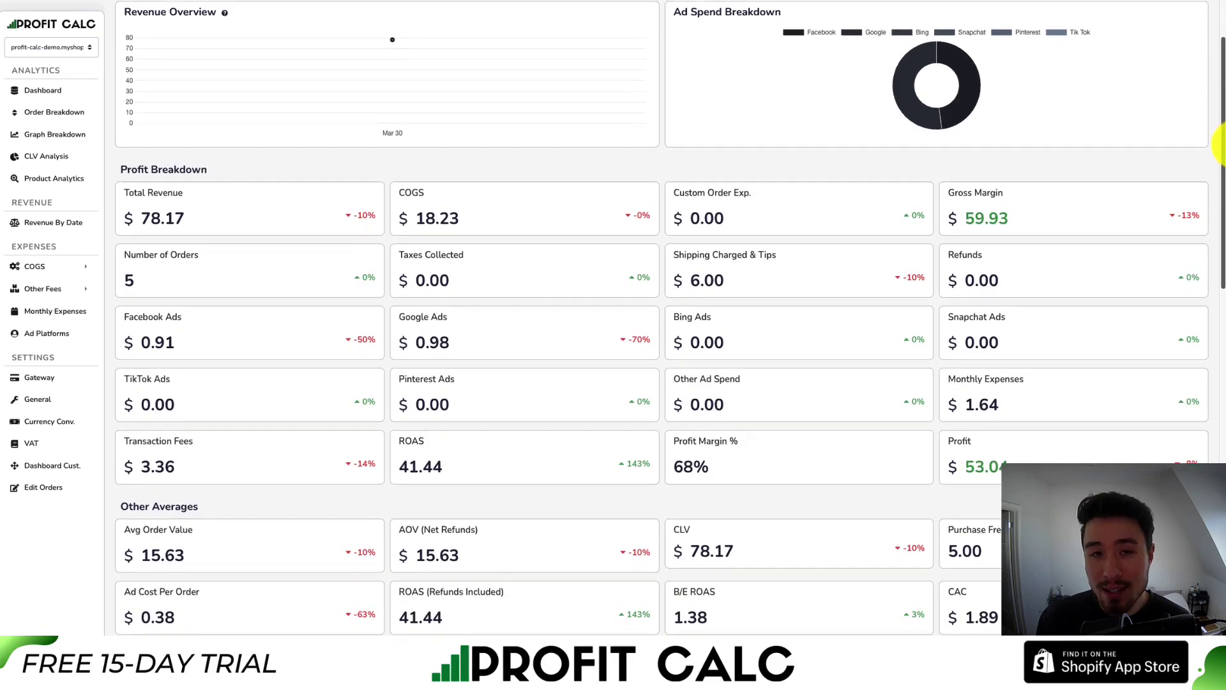
left_click_drag(1221, 147, 1221, 522)
left_click_drag(1221, 472, 1221, 96)
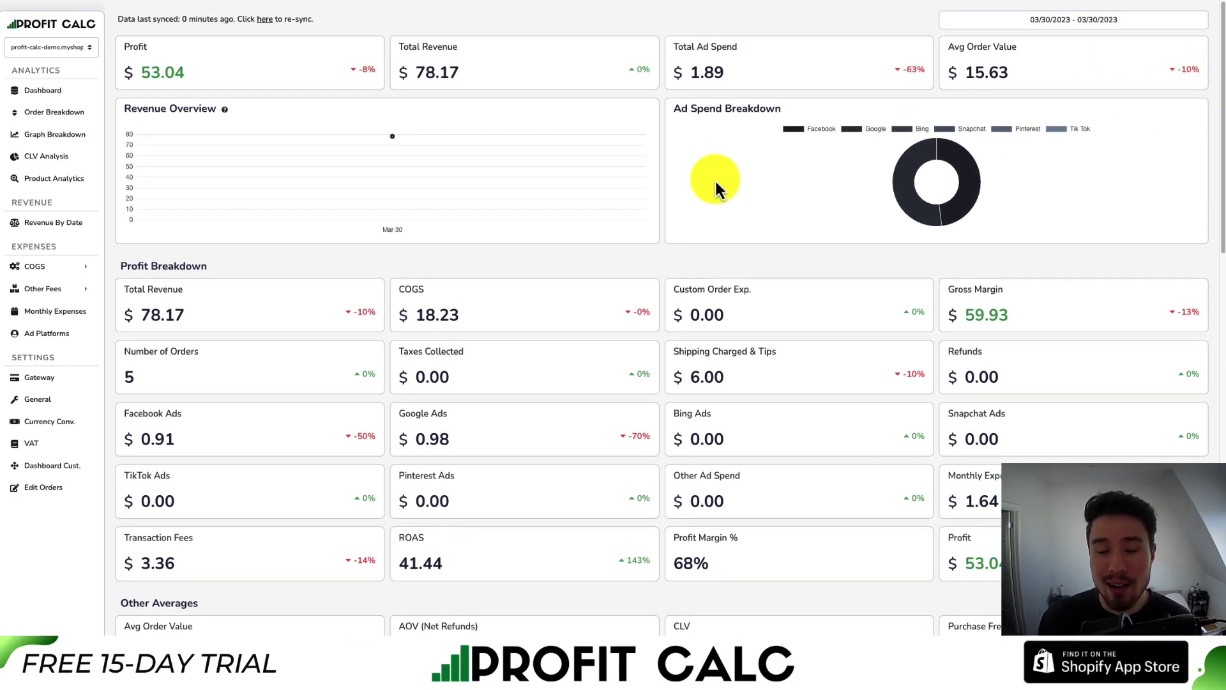